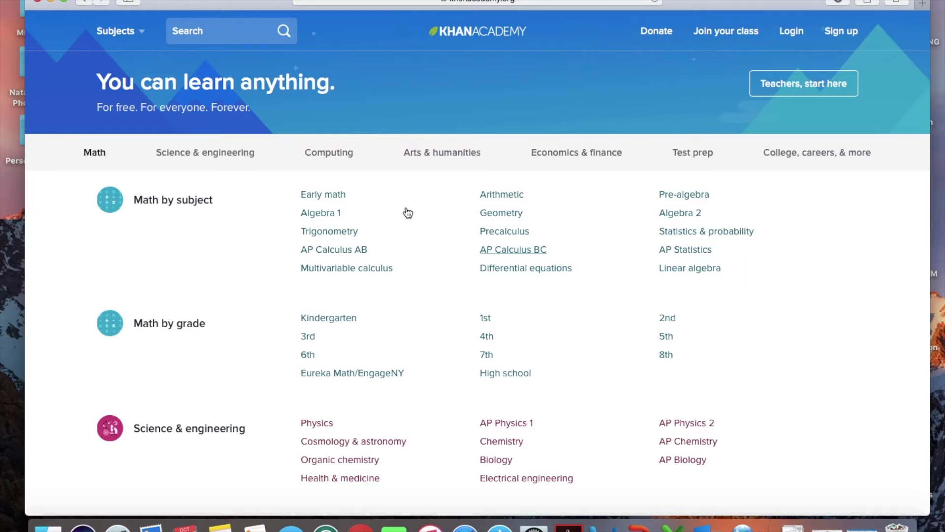
Open Khan Academy's sign-up page from the header's Sign up link
click(561, 2)
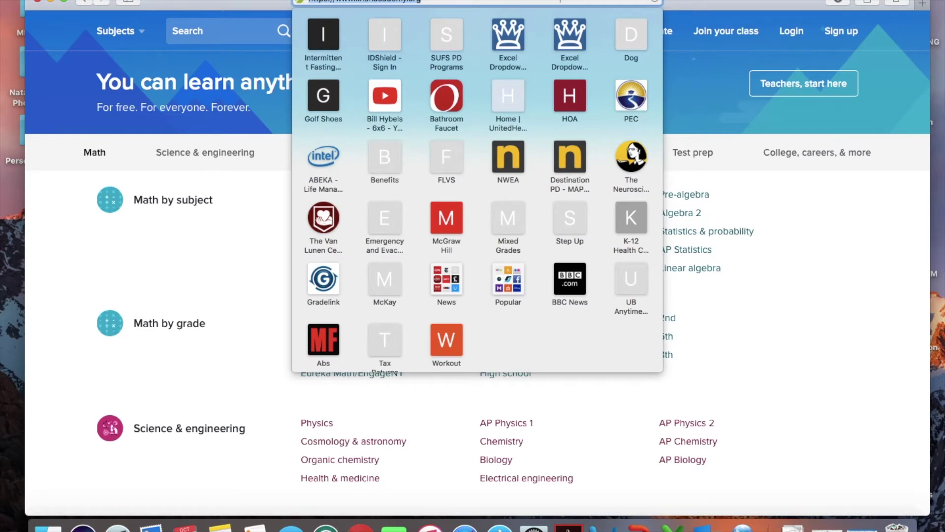
click(833, 231)
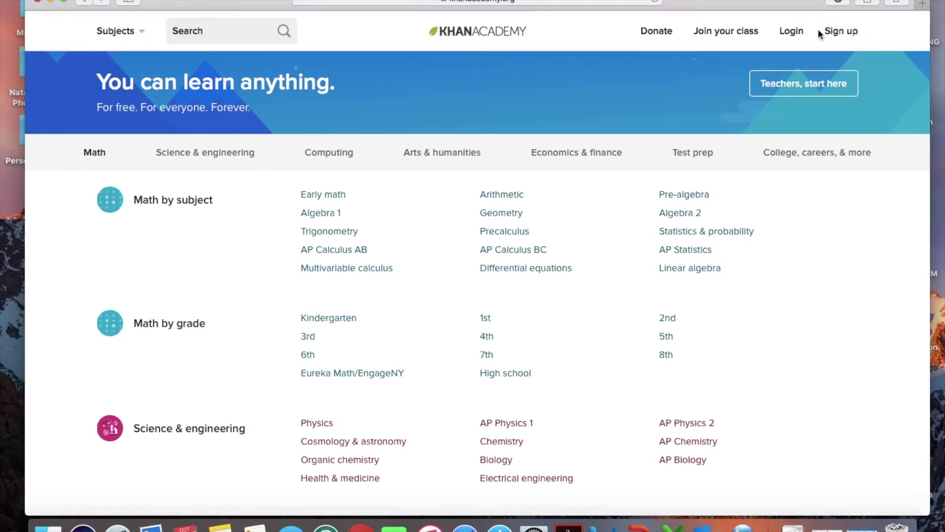
click(827, 34)
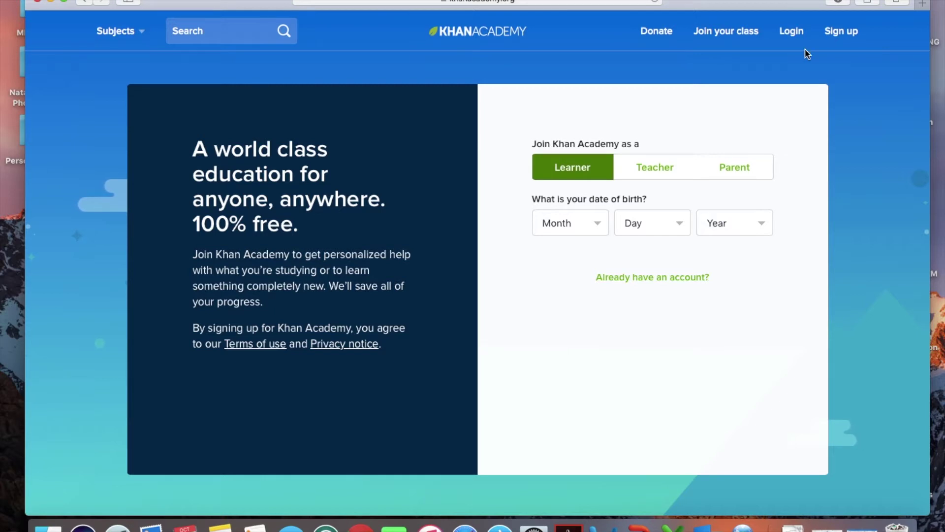
Choose Teacher with email sign-up and enter the teacher's first and last name
click(655, 170)
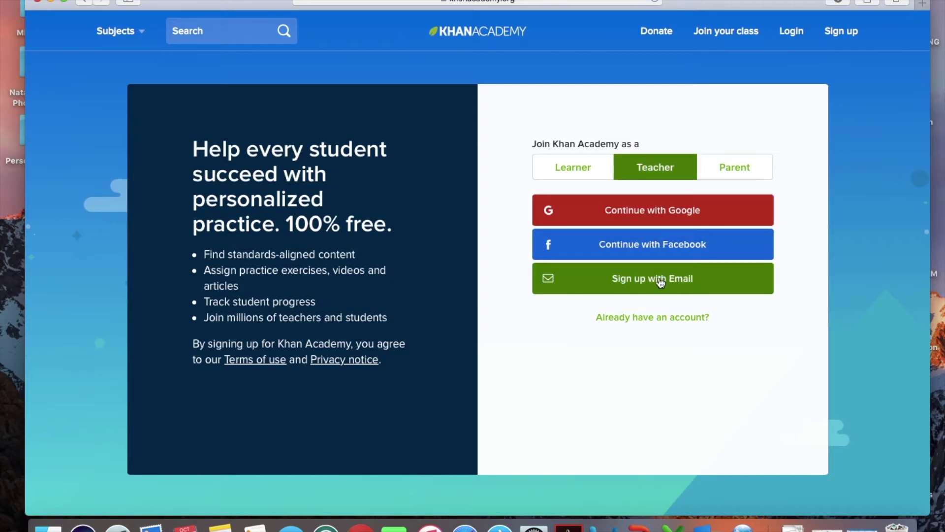
click(661, 281)
click(606, 235)
key(Tab)
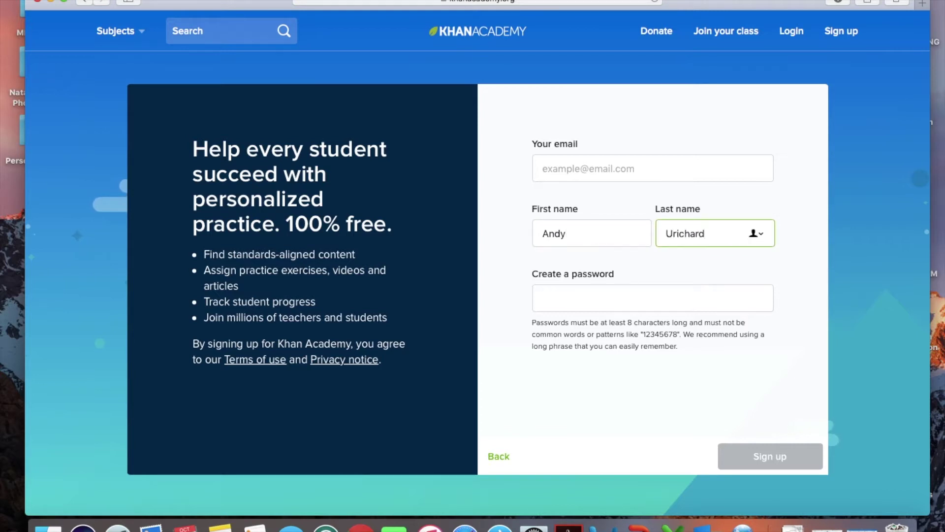
click(673, 233)
text(p)
Enter the teacher's school email and a password, fix the email typo, and submit
click(617, 164)
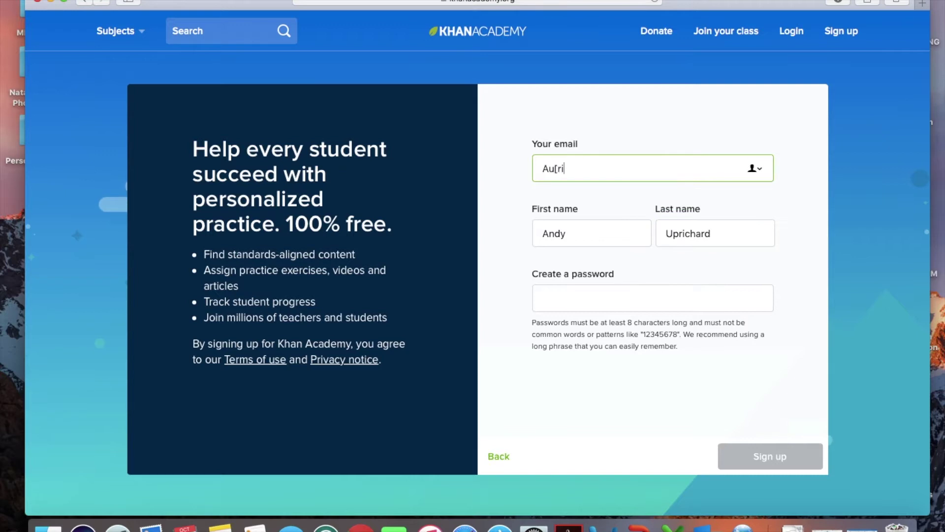
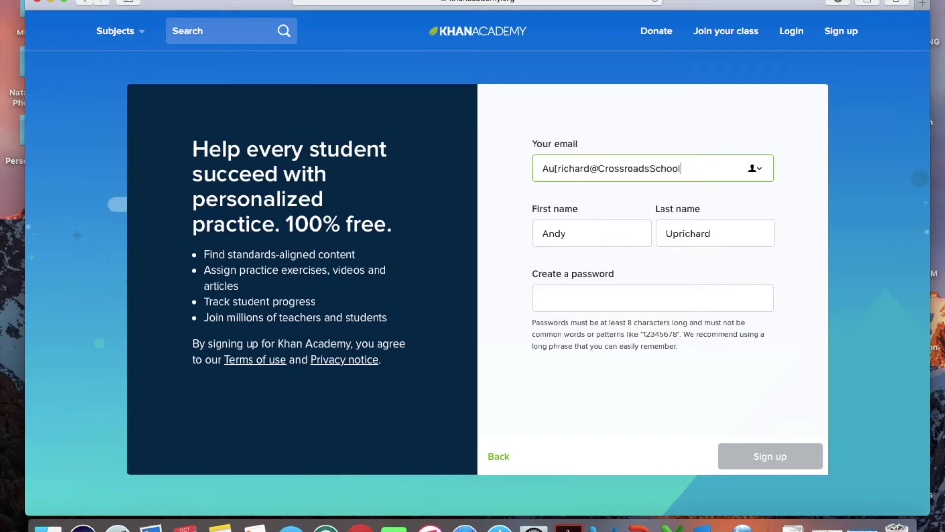
key(Tab)
key(Tab)
key(Tab)
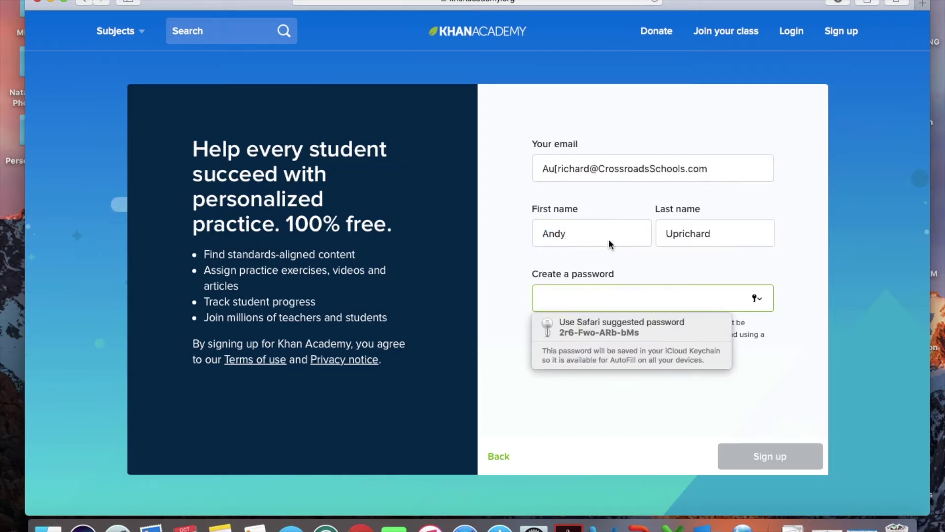
text(•••••••••)
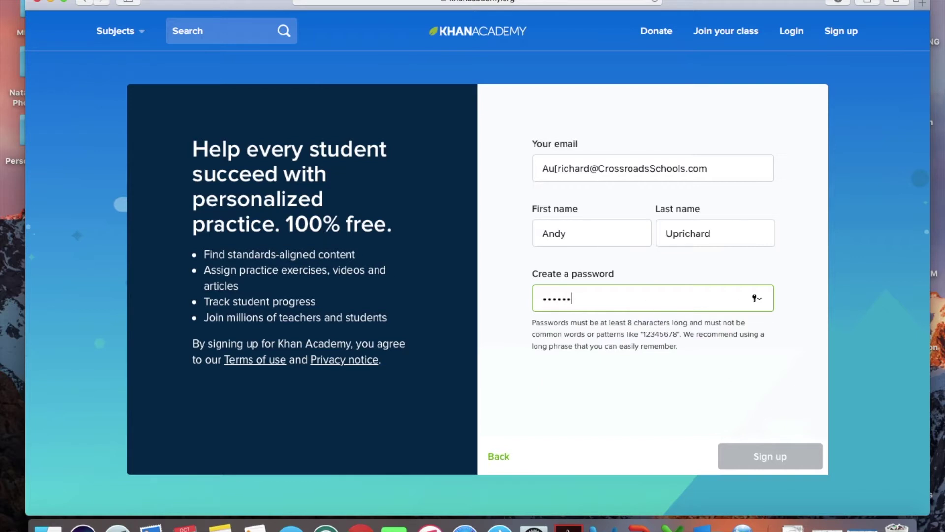
click(558, 169)
text(p)
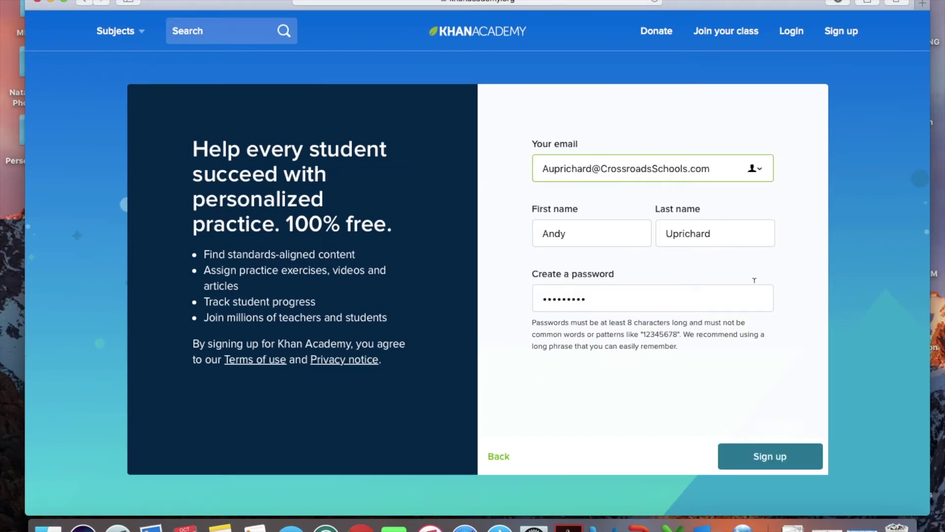
click(771, 464)
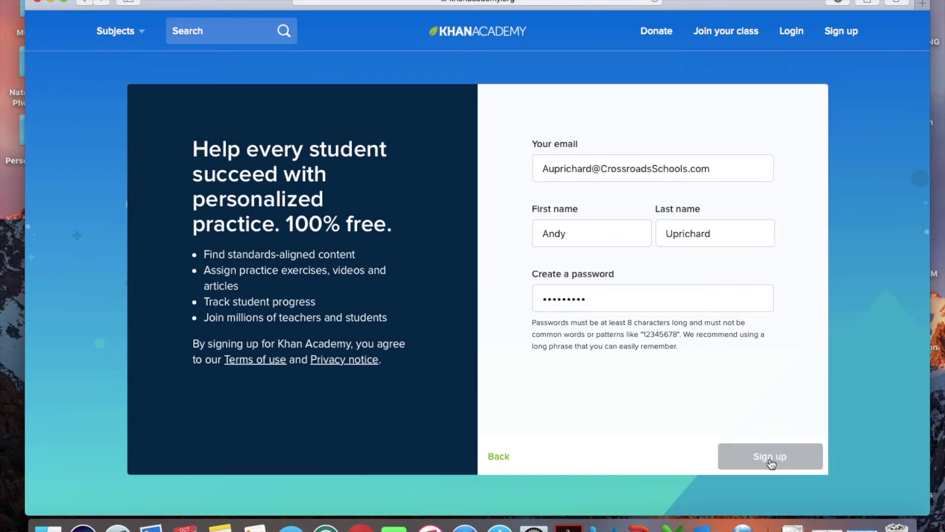
Save the password, name the class after the teacher, tick Algebra I, and skip to Add students
click(560, 91)
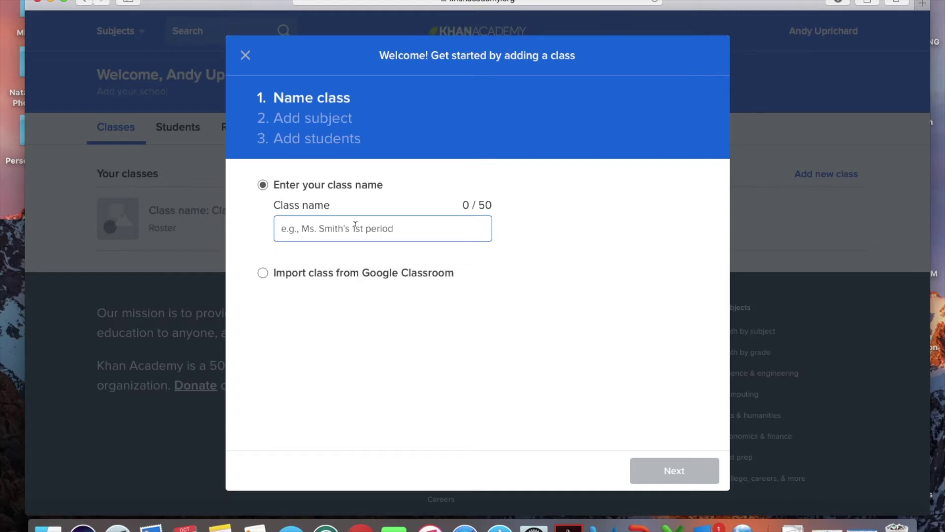
text(Mr. Upri)
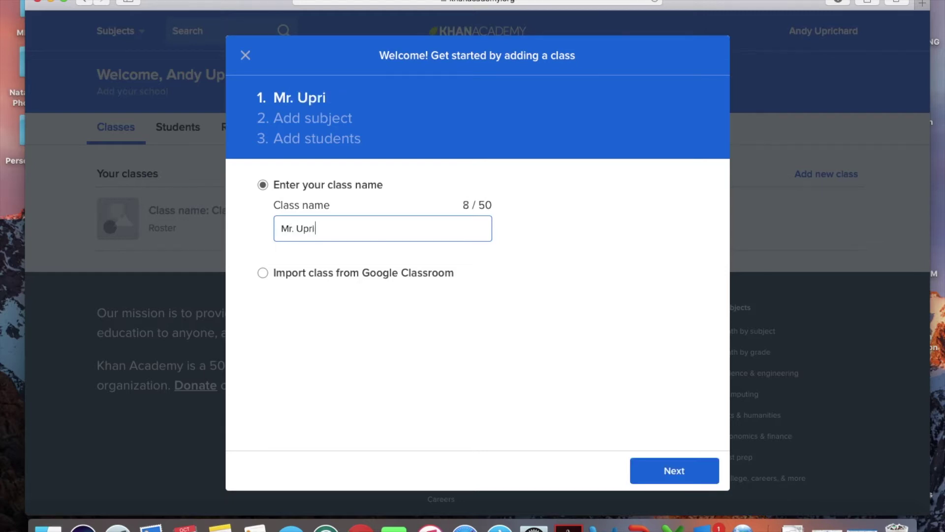
text(chard's MAth)
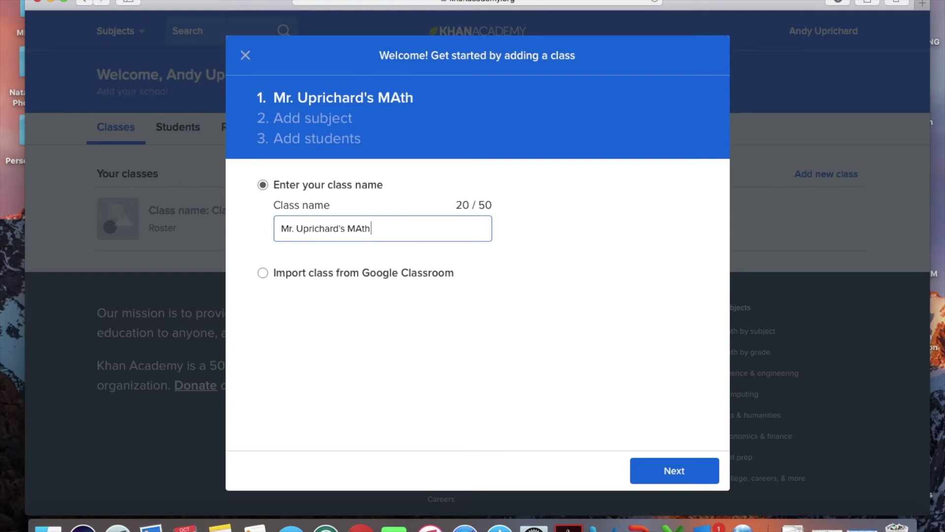
click(671, 472)
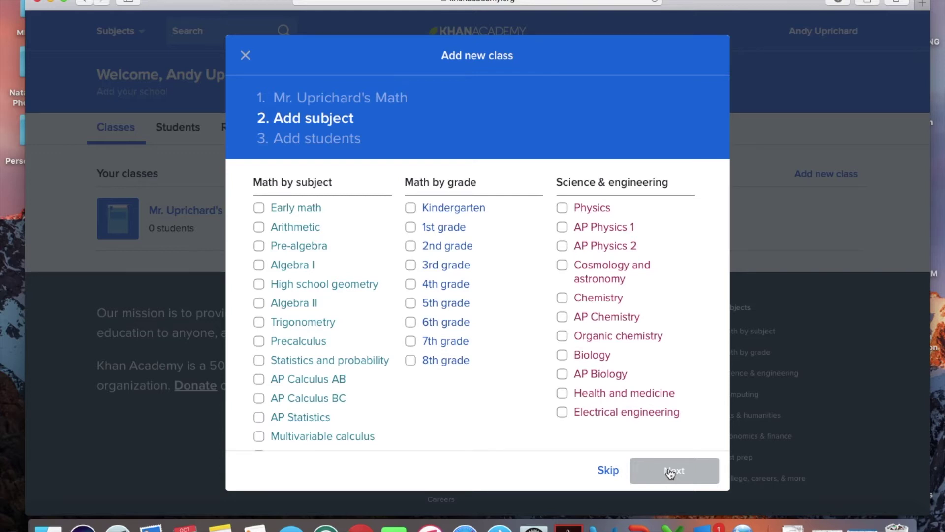
click(258, 264)
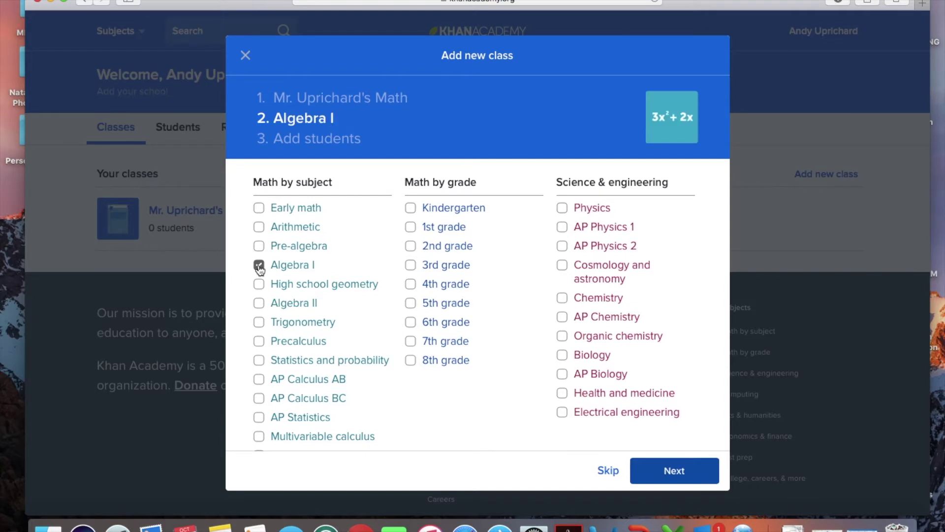
click(607, 471)
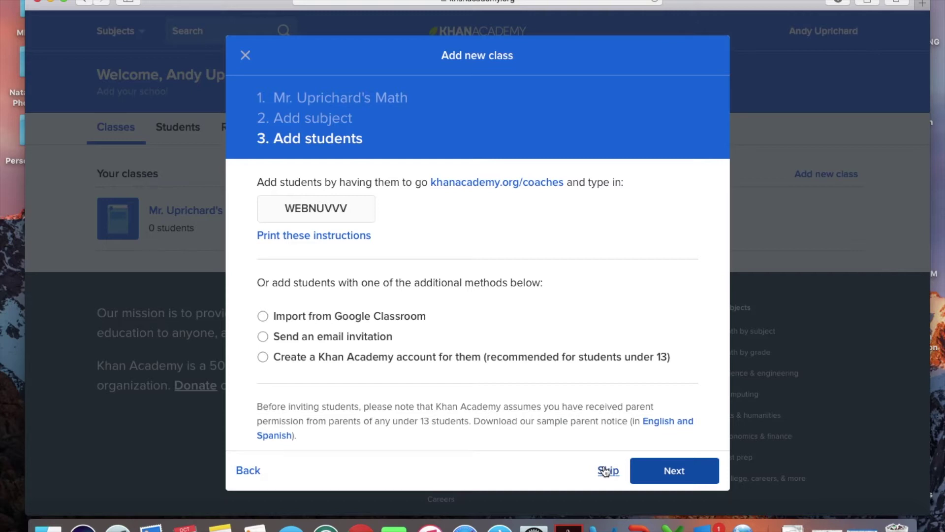
Choose to create student accounts and enter the first student, Dolce Gabanna
click(262, 358)
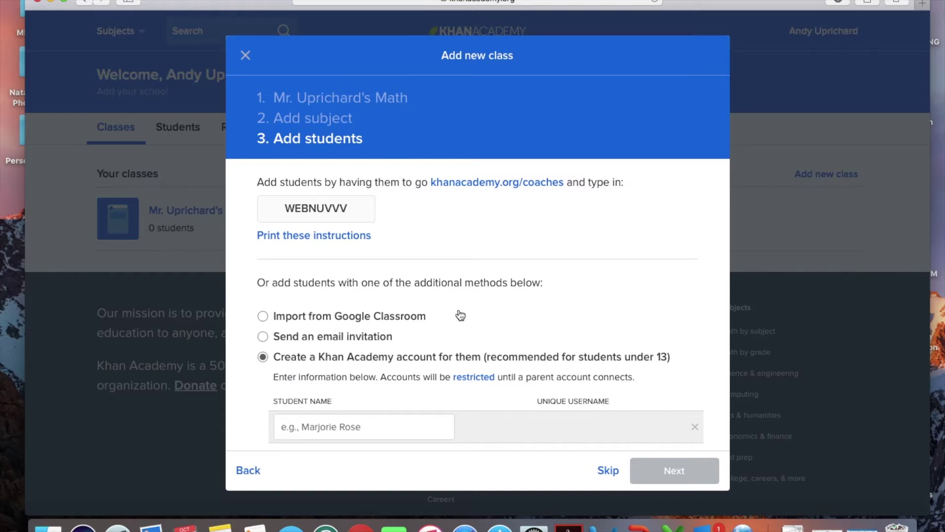
scroll(460, 315, down, 3)
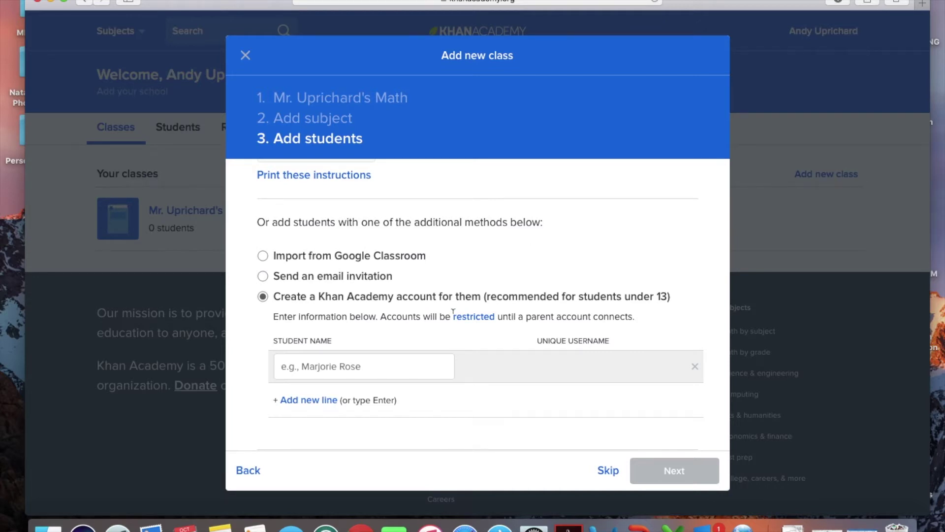
scroll(628, 224, down, 3)
click(366, 290)
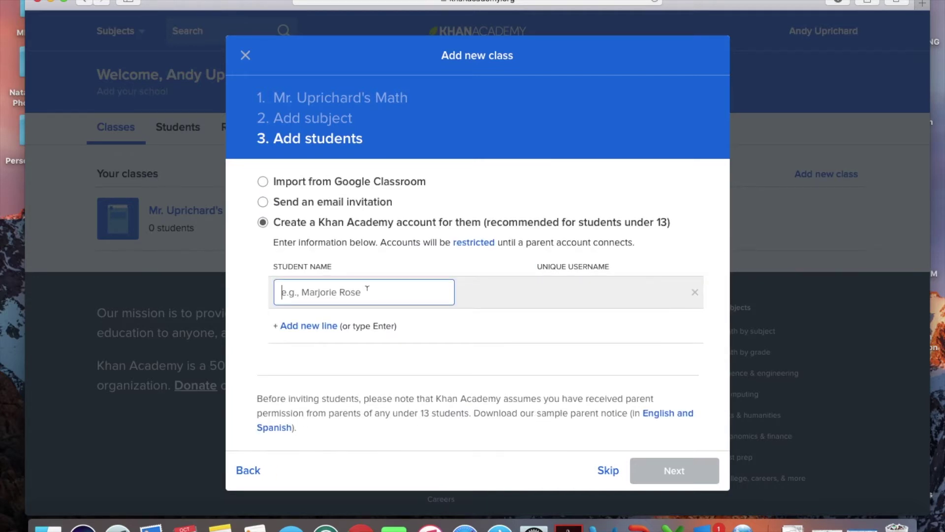
text(Dolce)
text( Gabanna)
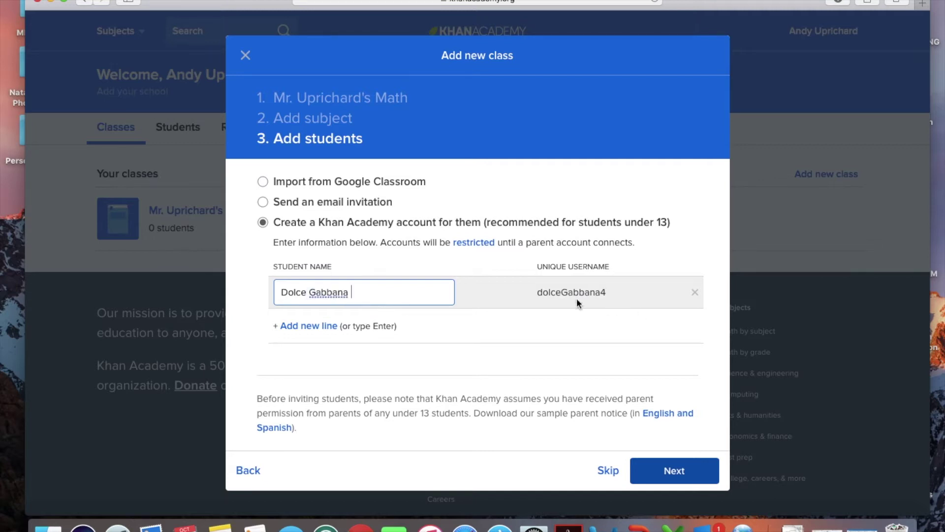
Add students Nike Shoe, Adidas Shoe and Starbucks Coffee, then continue to passwords
click(306, 329)
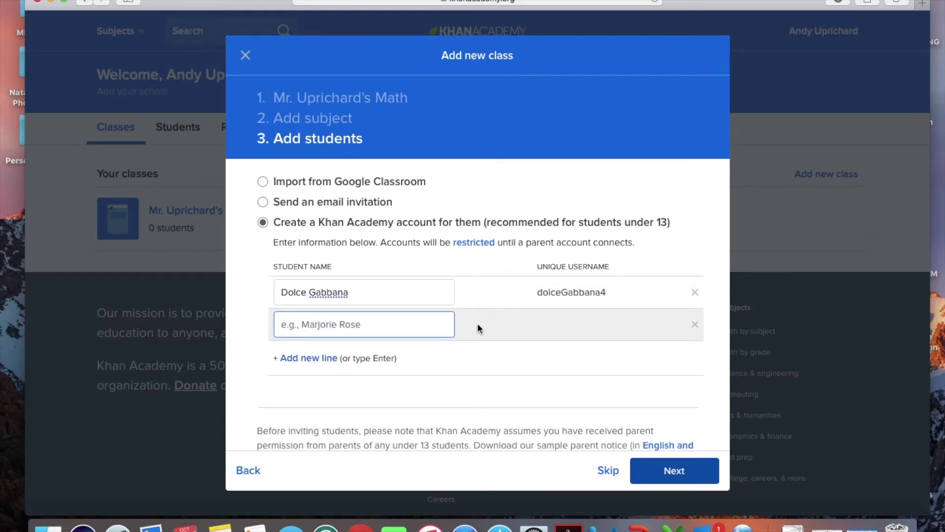
text(Nike)
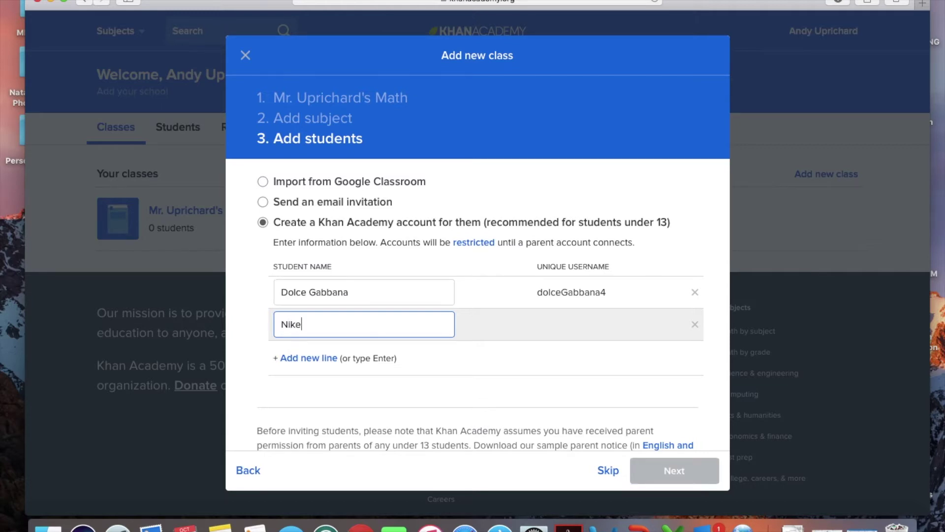
text( Shoe)
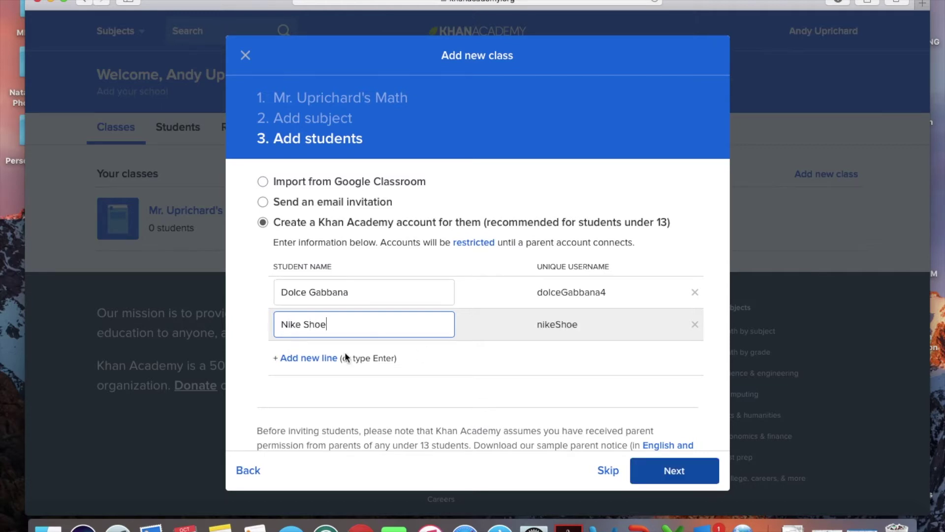
click(314, 359)
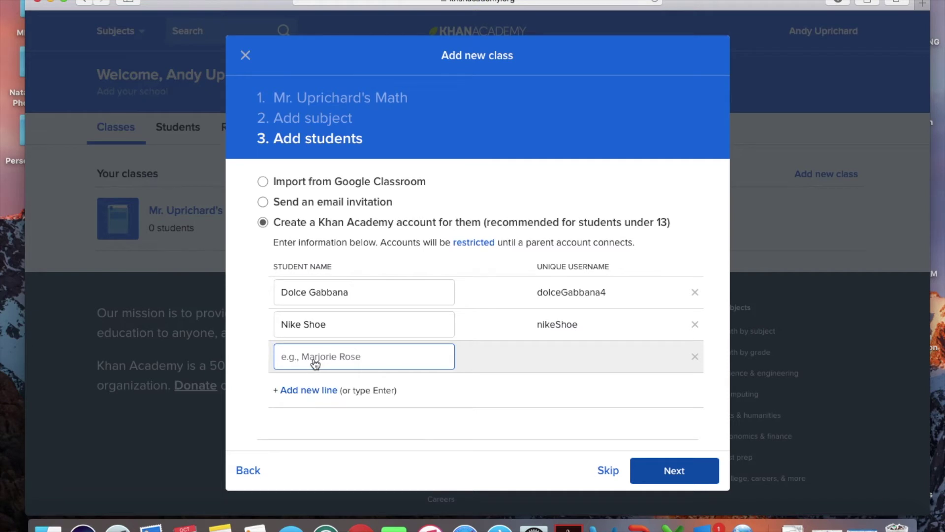
text(Adidas )
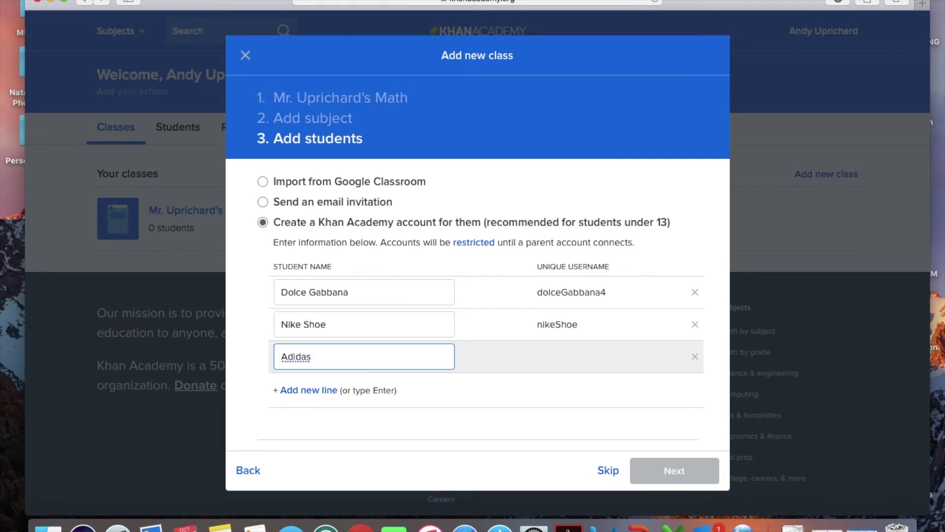
text(Shoe)
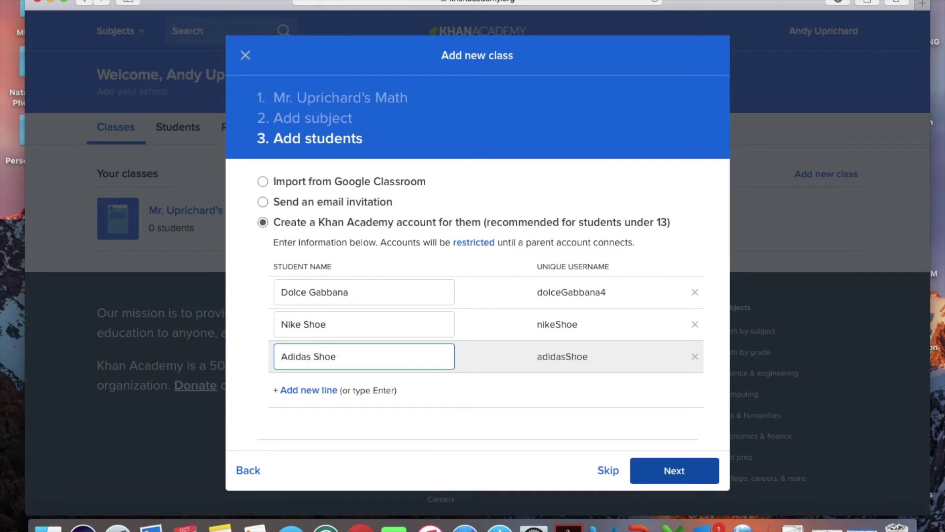
click(295, 391)
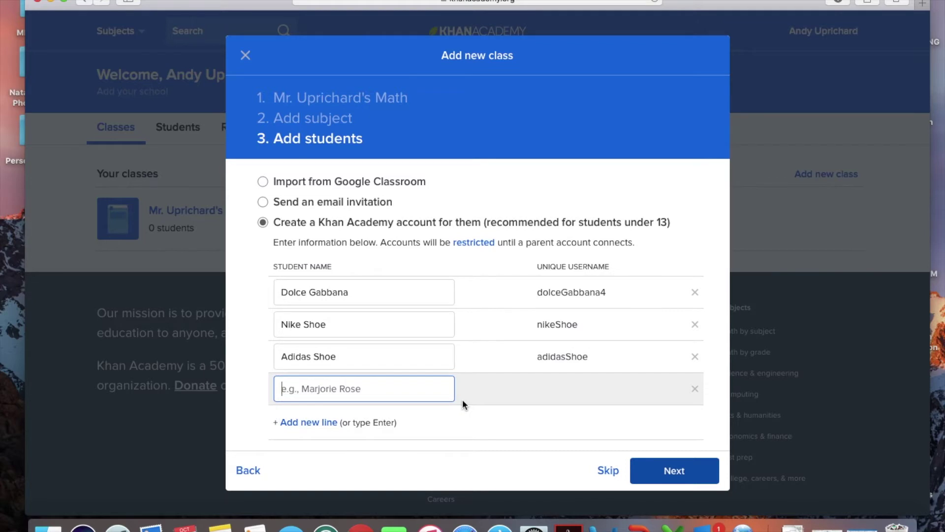
text(St)
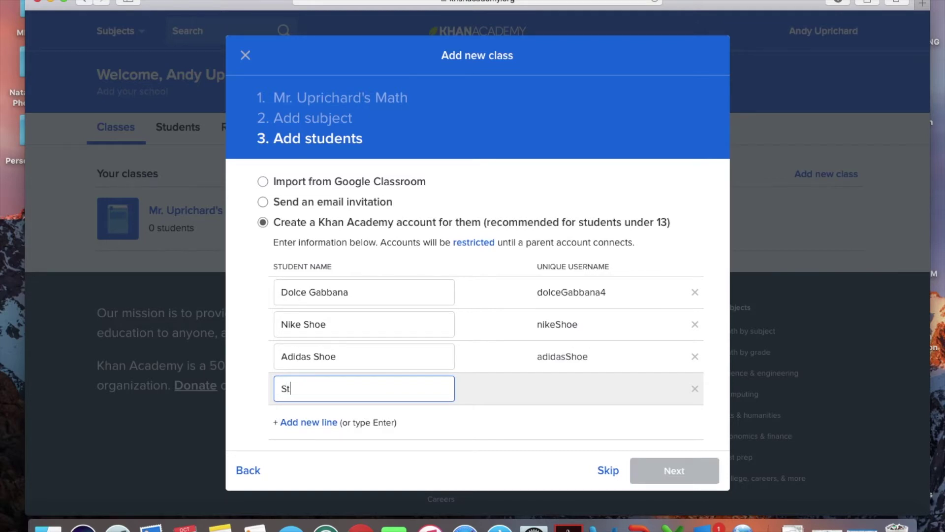
text(arbucks Coffee)
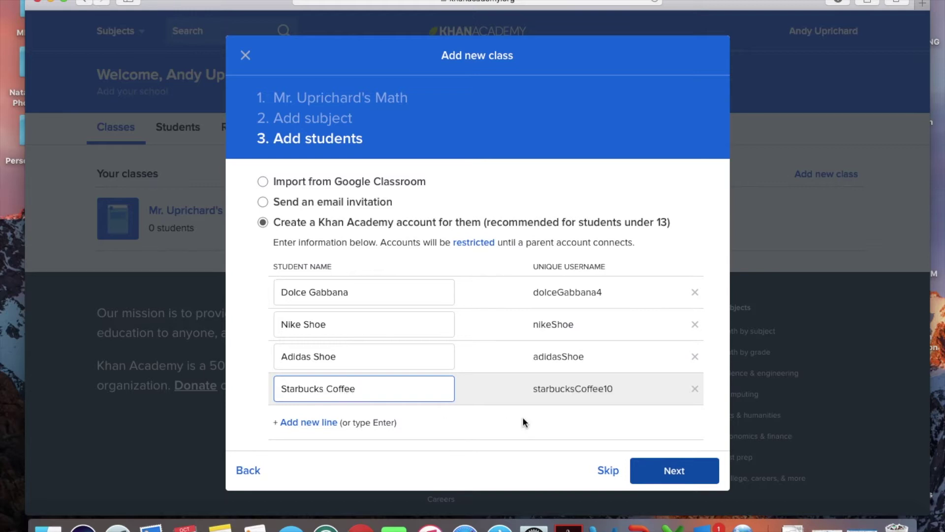
scroll(683, 202, down, 1)
scroll(687, 246, down, 3)
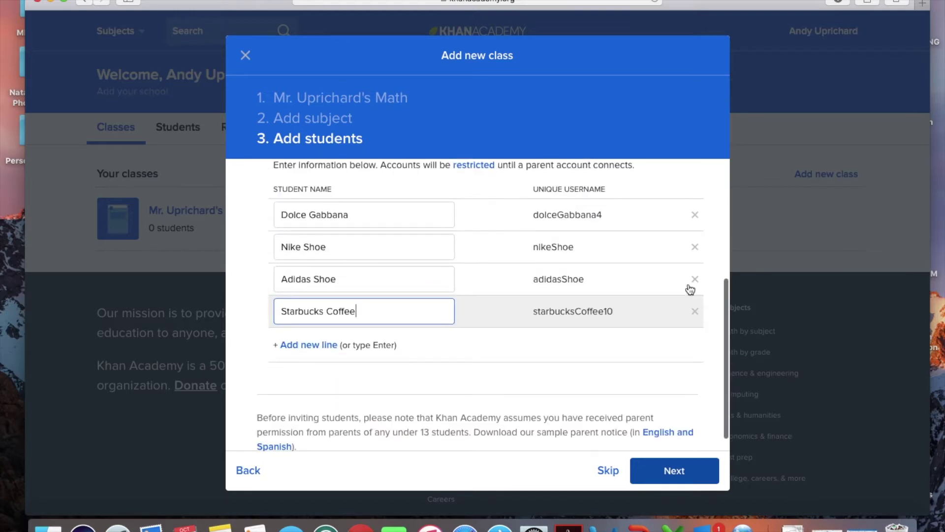
click(673, 473)
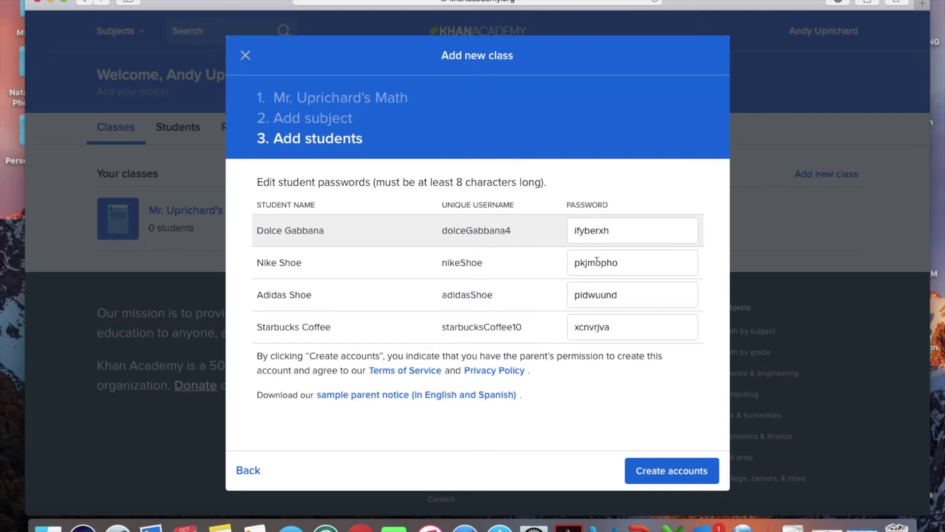
Replace the four students' generated passwords with one shared new password, fixing a typo
drag(614, 230, 552, 216)
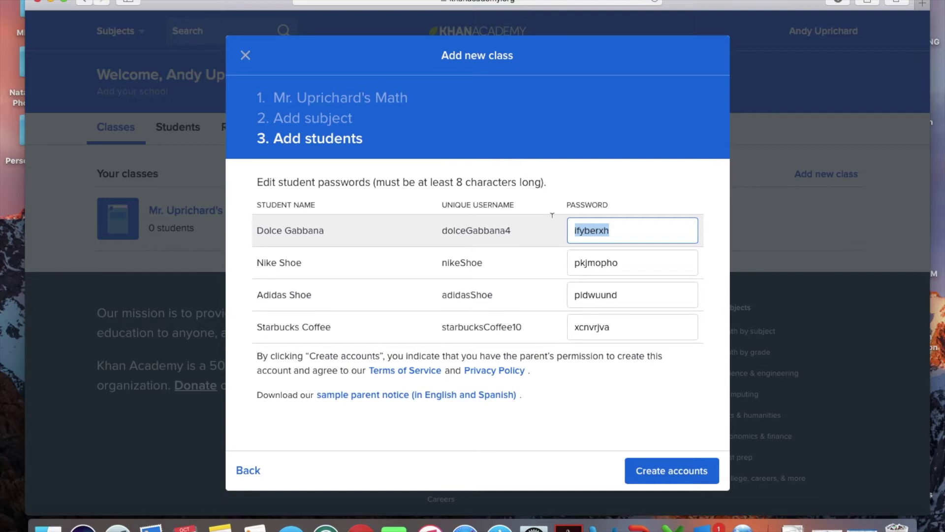
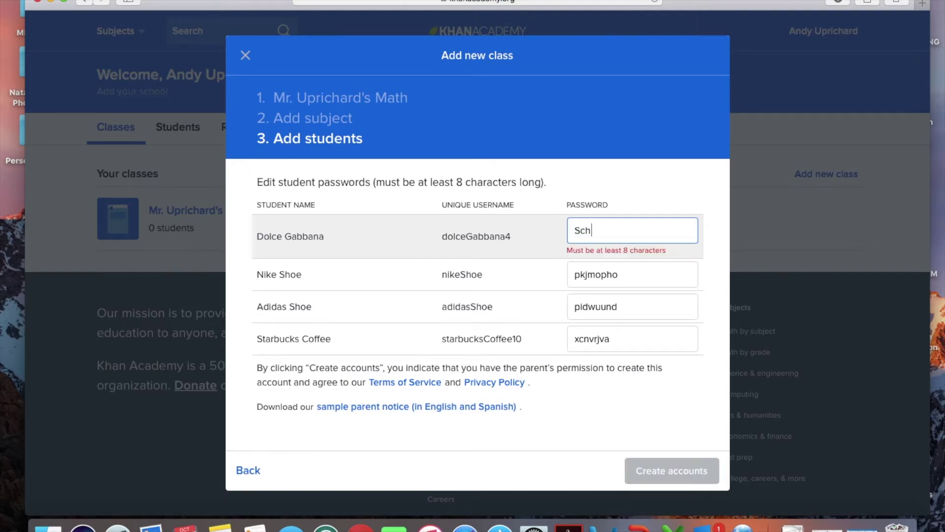
key(Tab)
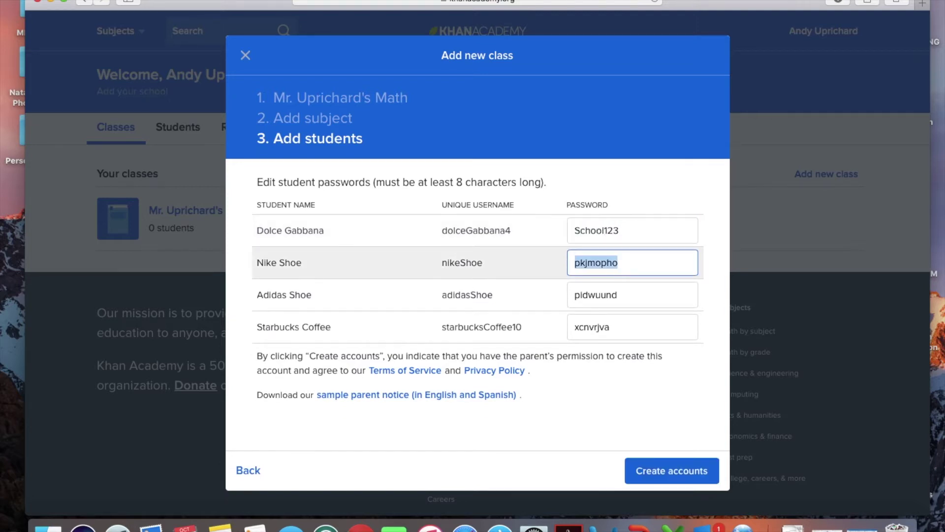
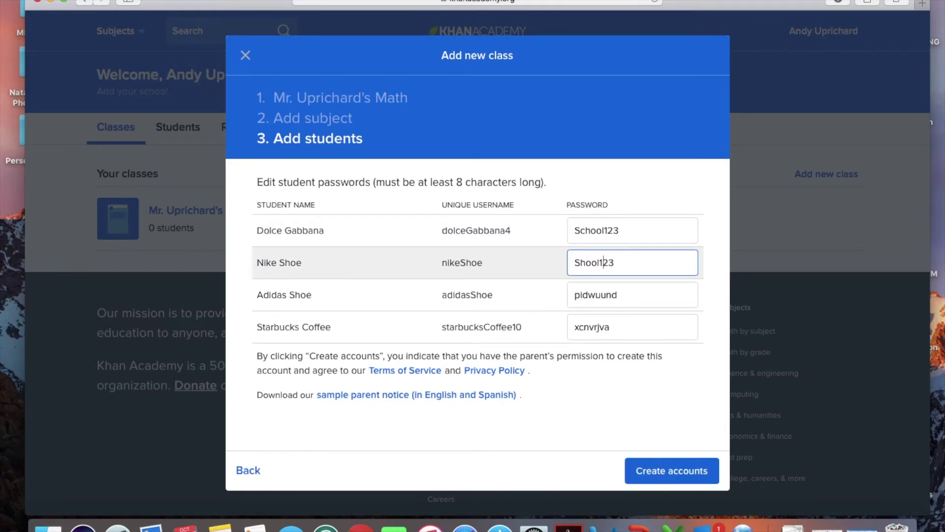
key(Left)
key(Tab)
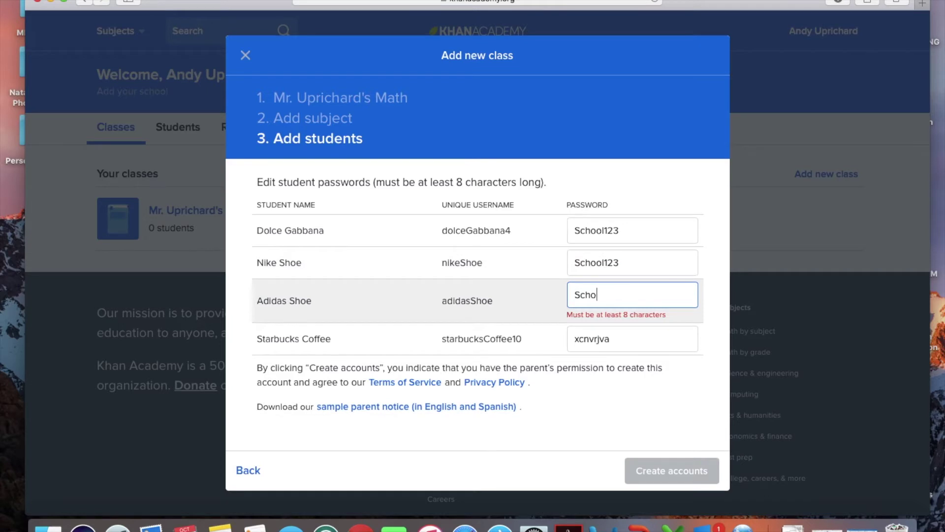
key(Tab)
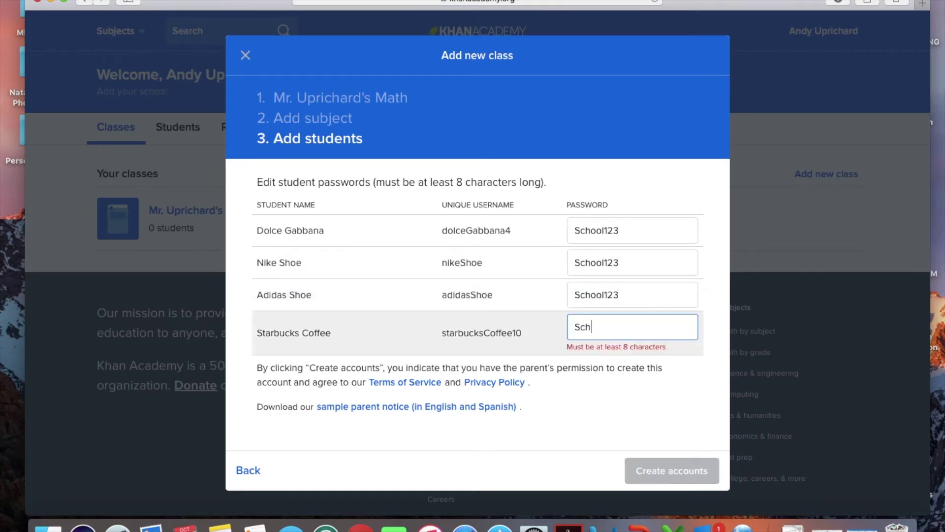
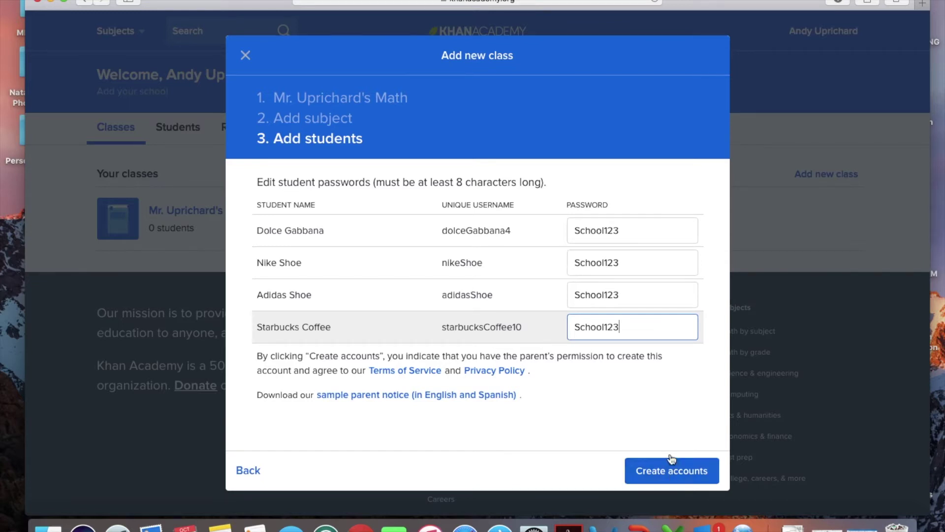
Create the four accounts, download the logins as .CSV, and skip LearnStorm
click(668, 472)
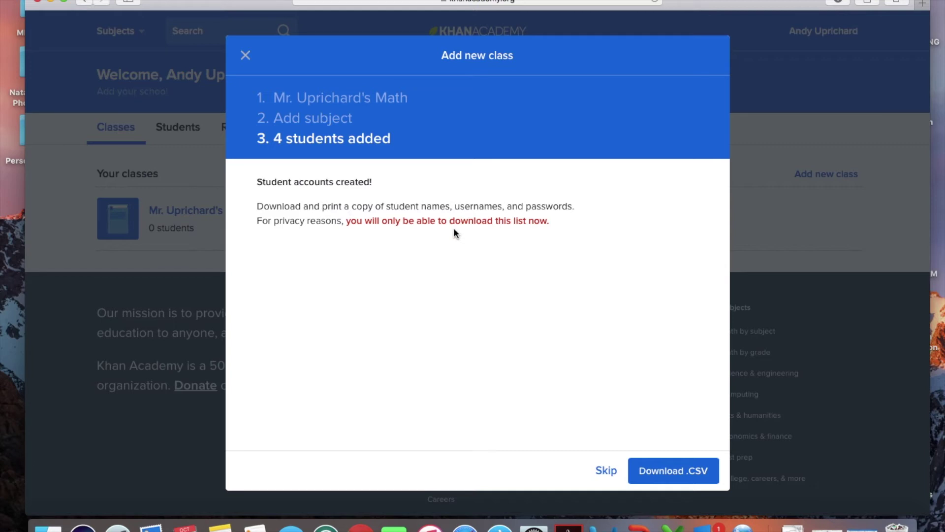
click(679, 471)
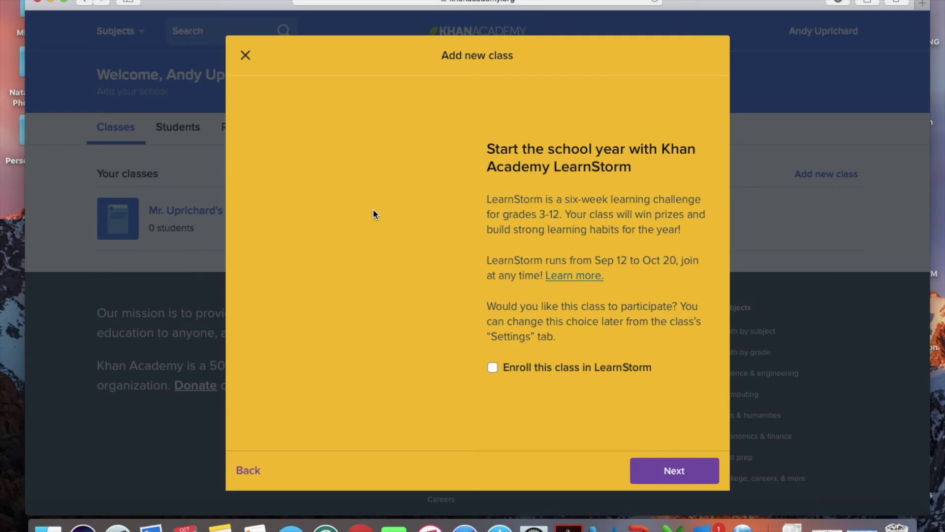
click(245, 56)
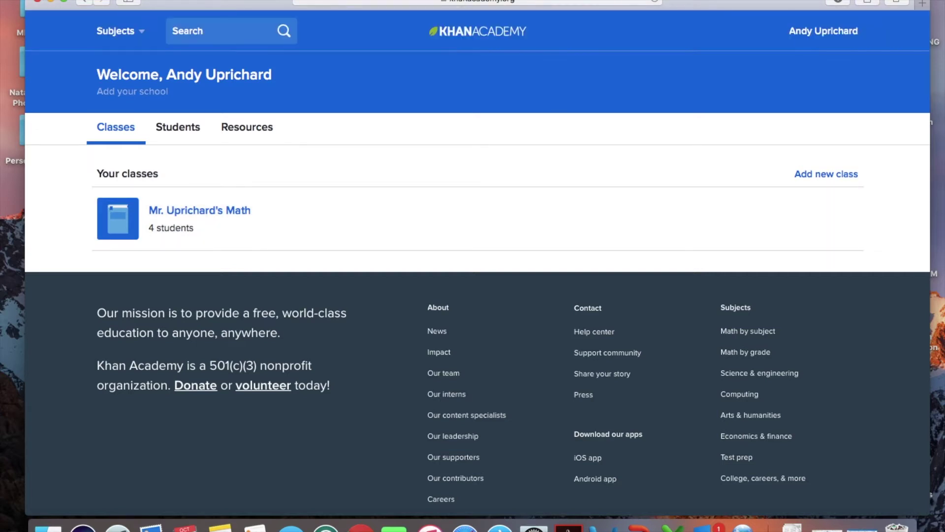
Reopen Safari, search 'khan academy mappers', and open the MAP Recommended Practice result
click(38, 3)
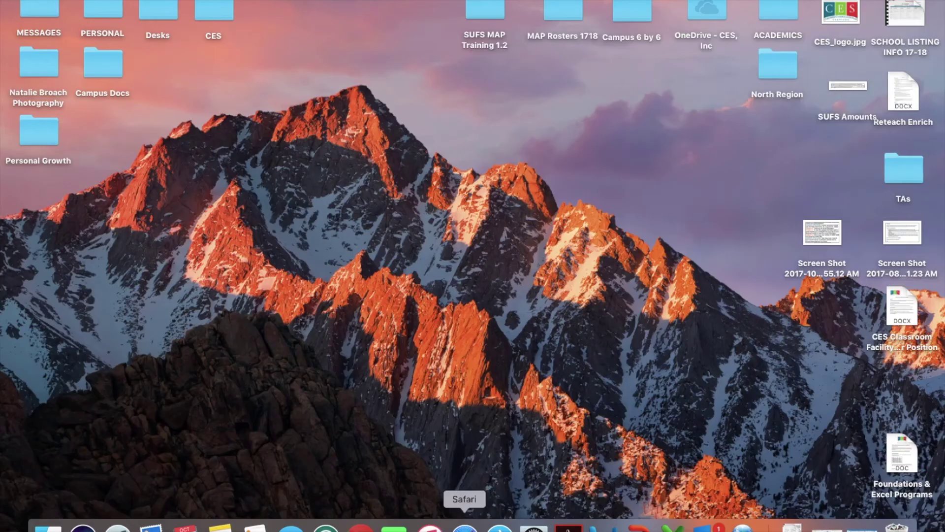
click(465, 528)
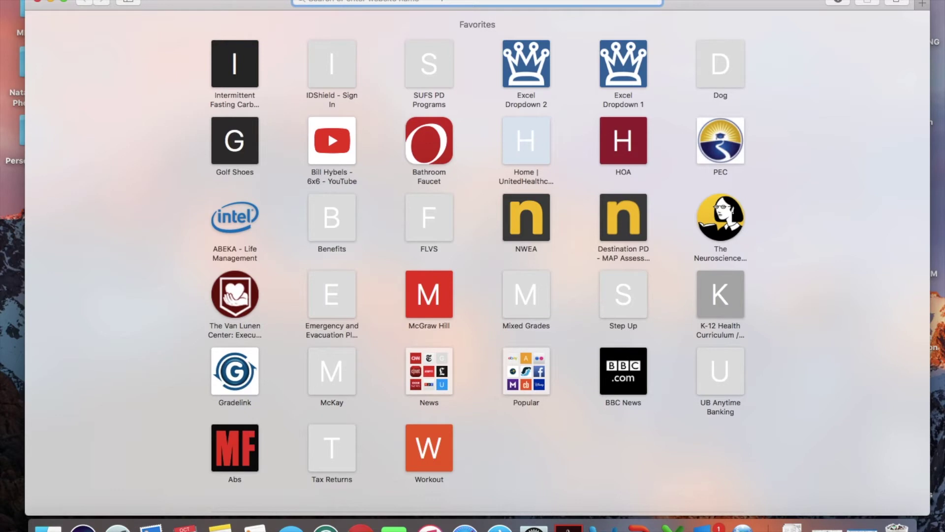
text(khan aca)
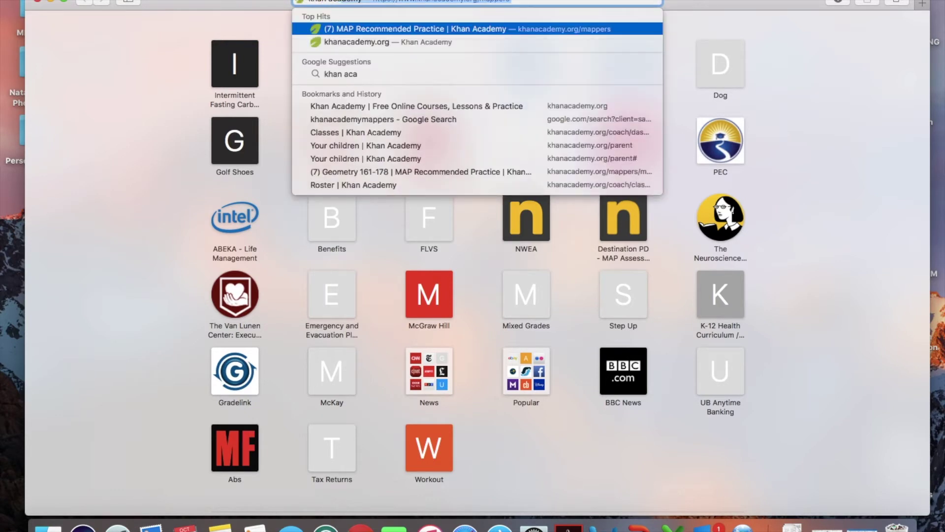
key(BackSpace)
text(demy mappers)
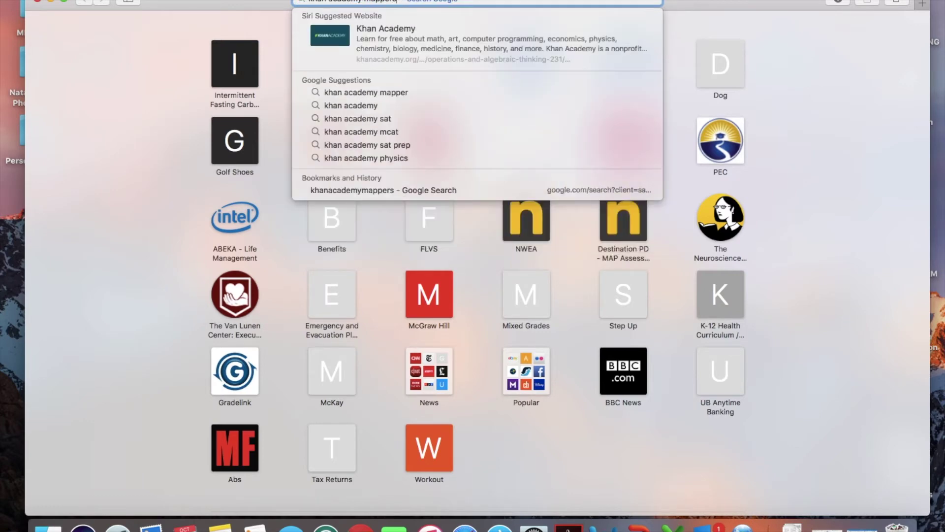
key(Return)
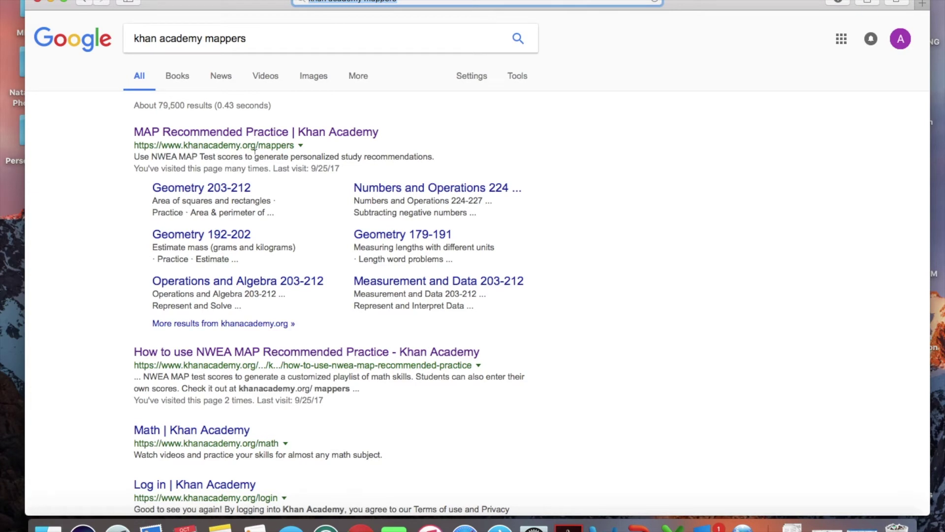
click(264, 133)
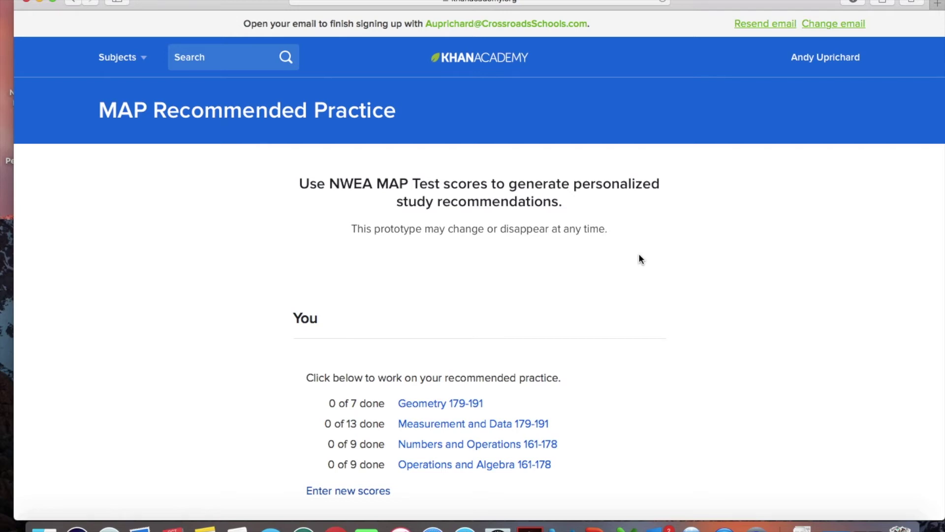
Filter the MAP page to the math class and scroll to the students' score forms
scroll(640, 255, down, 2)
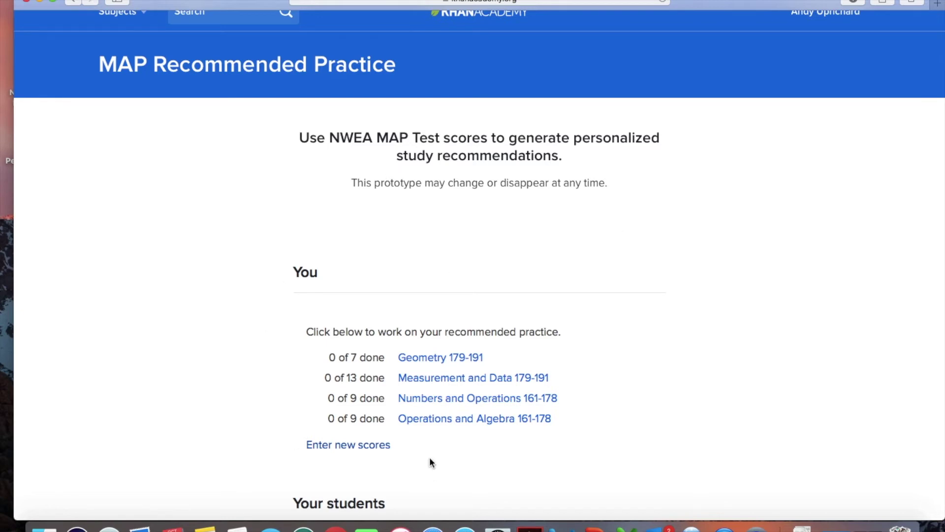
scroll(597, 396, down, 2)
scroll(598, 398, down, 5)
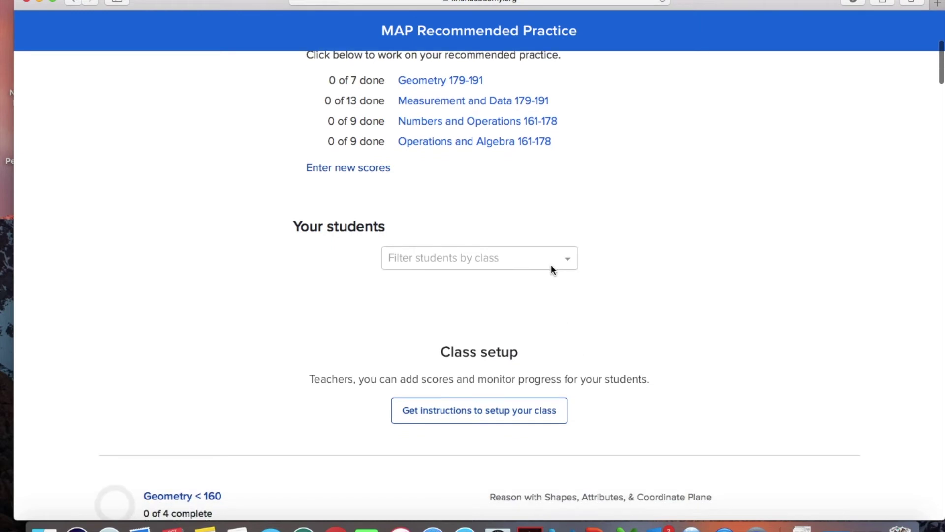
click(546, 261)
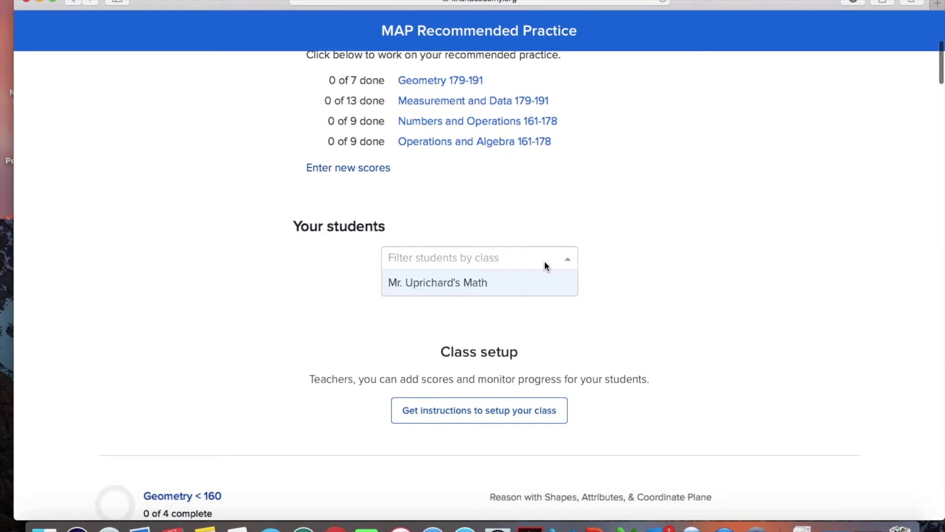
click(468, 282)
scroll(648, 371, down, 2)
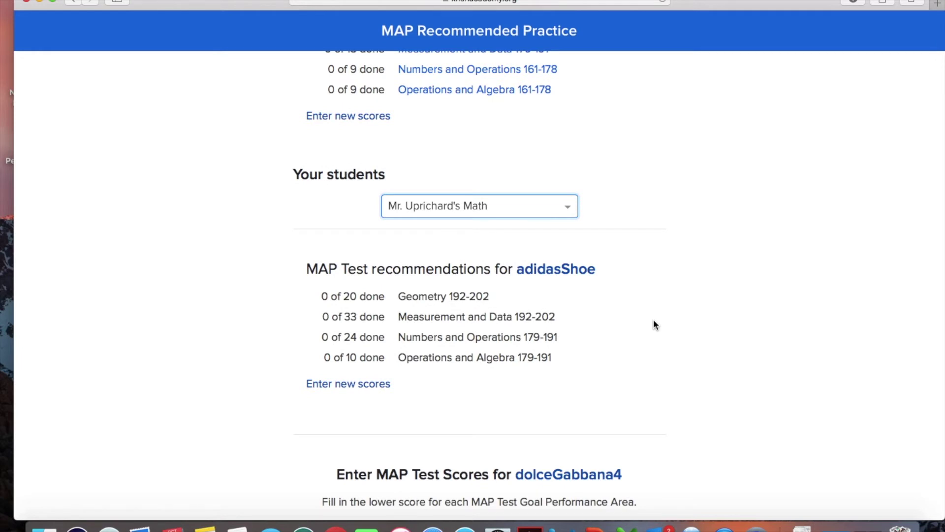
scroll(654, 320, down, 3)
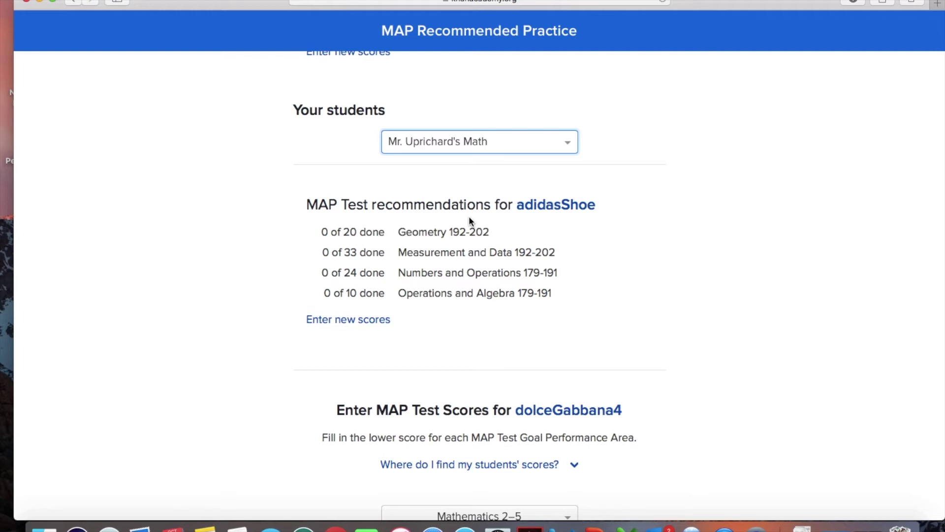
scroll(471, 221, down, 4)
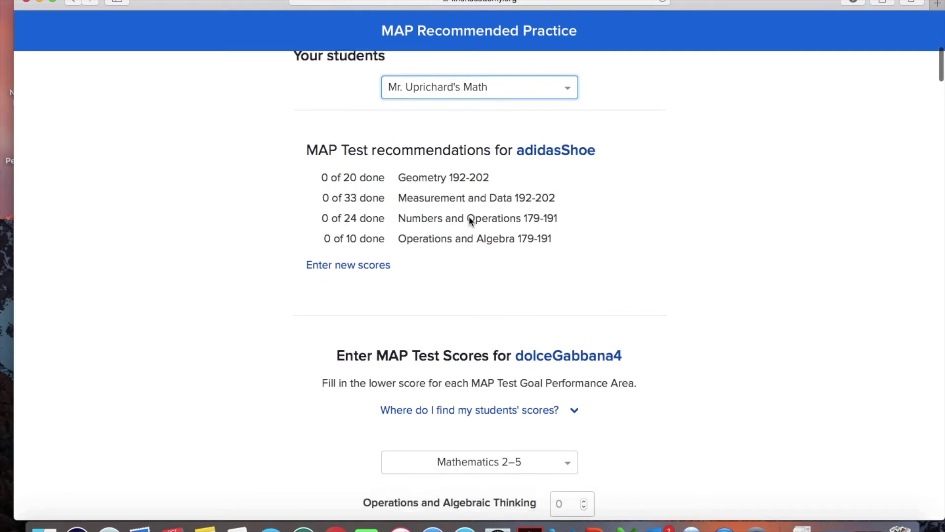
scroll(471, 221, down, 5)
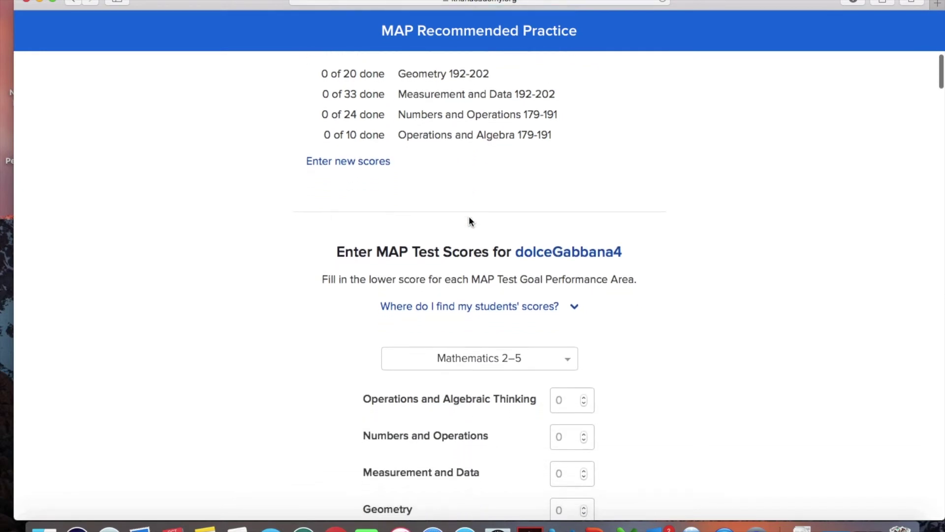
scroll(470, 221, down, 3)
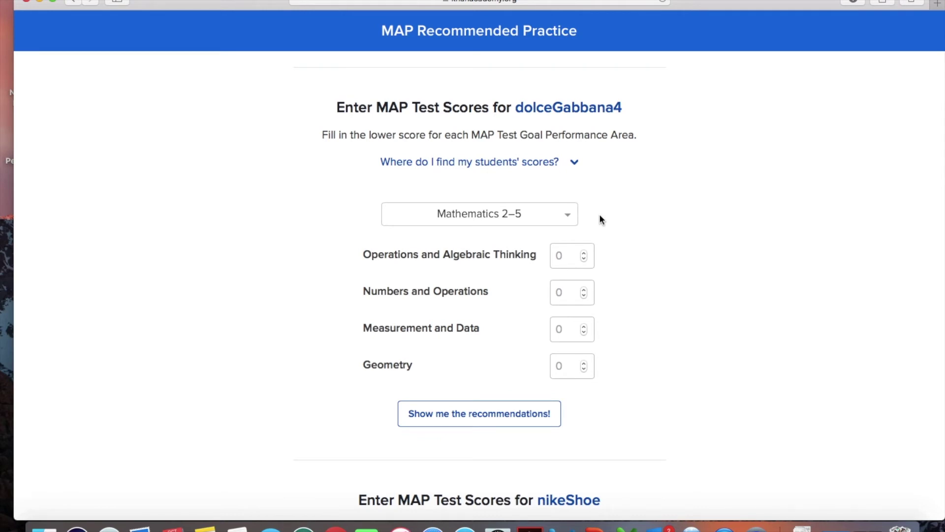
Keep Mathematics 2–5 and enter scores 164, 182, 145 and 161 for the four goal areas
click(565, 217)
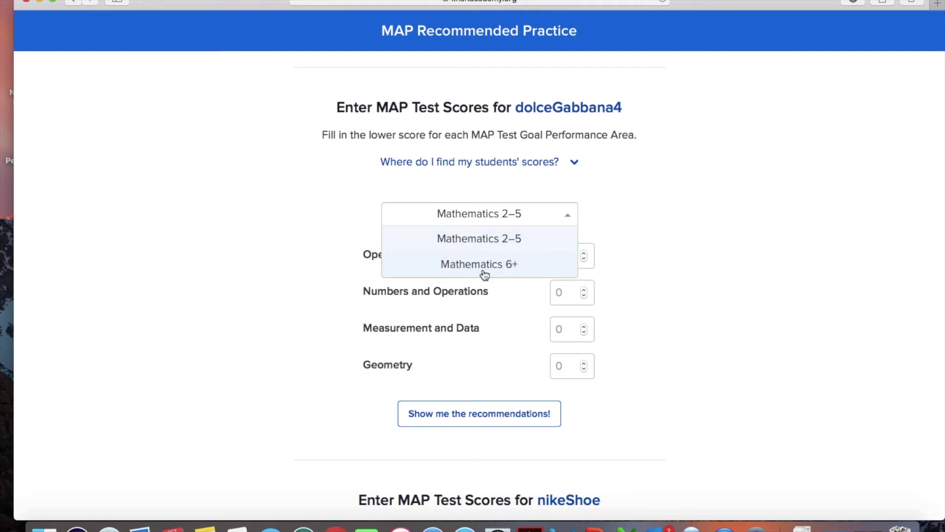
click(508, 242)
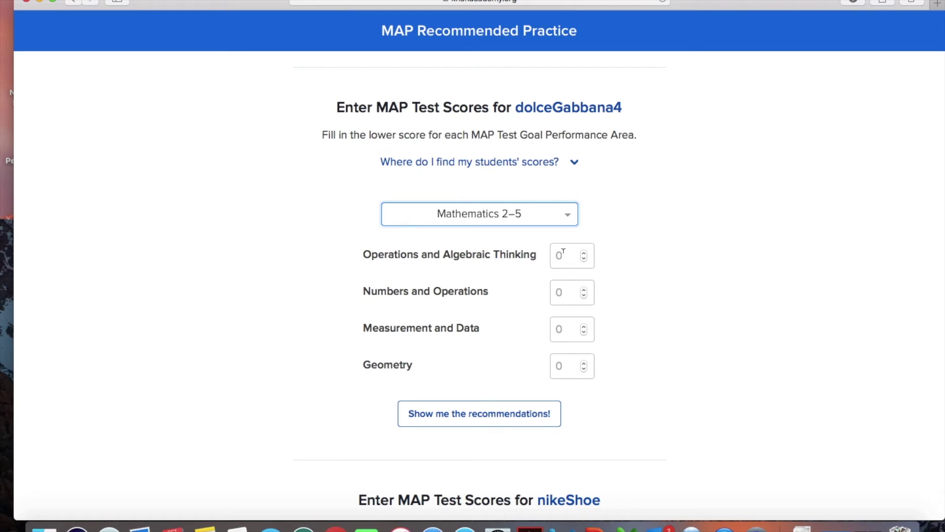
click(563, 253)
text(164)
click(562, 291)
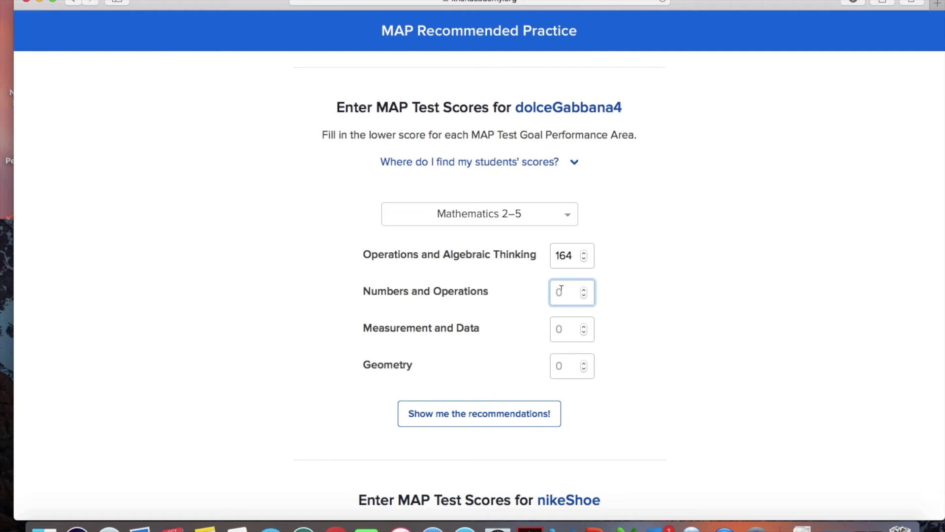
text(182)
click(561, 324)
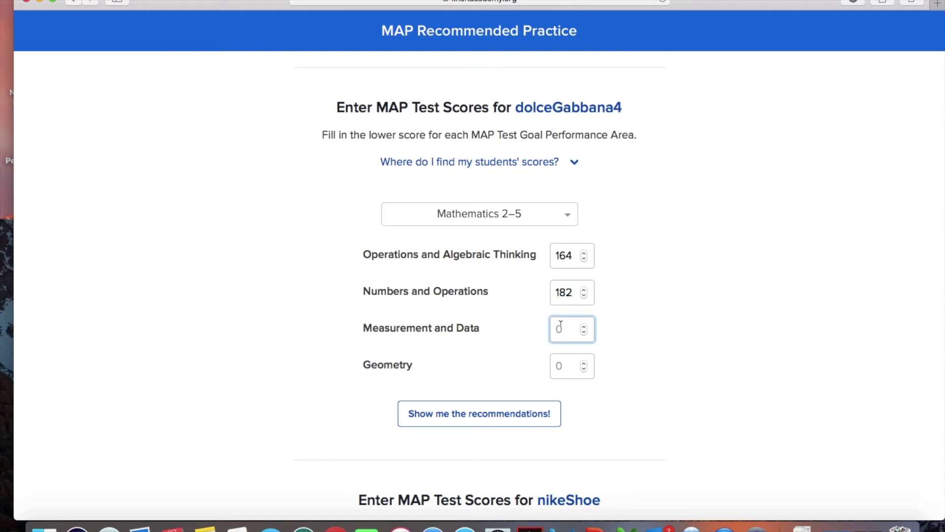
text(145)
click(561, 366)
text(1)
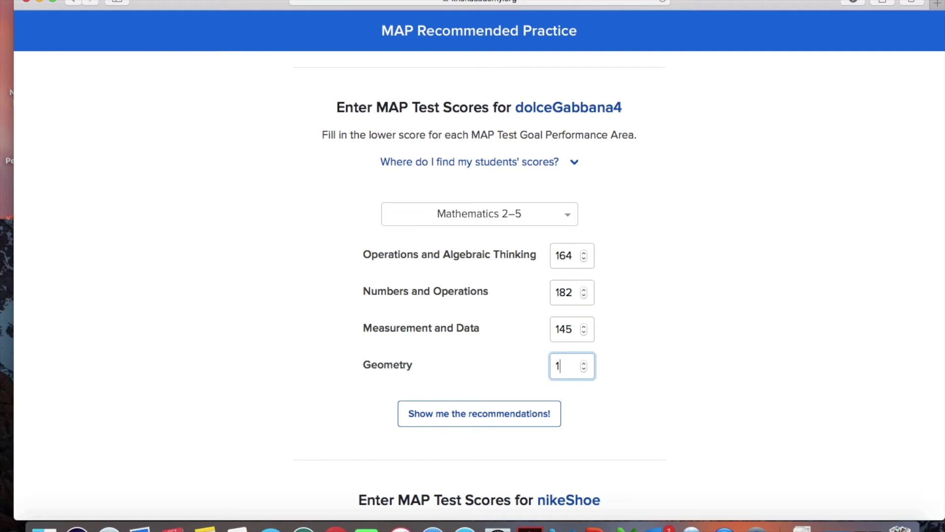
text(61)
click(639, 351)
scroll(639, 351, down, 5)
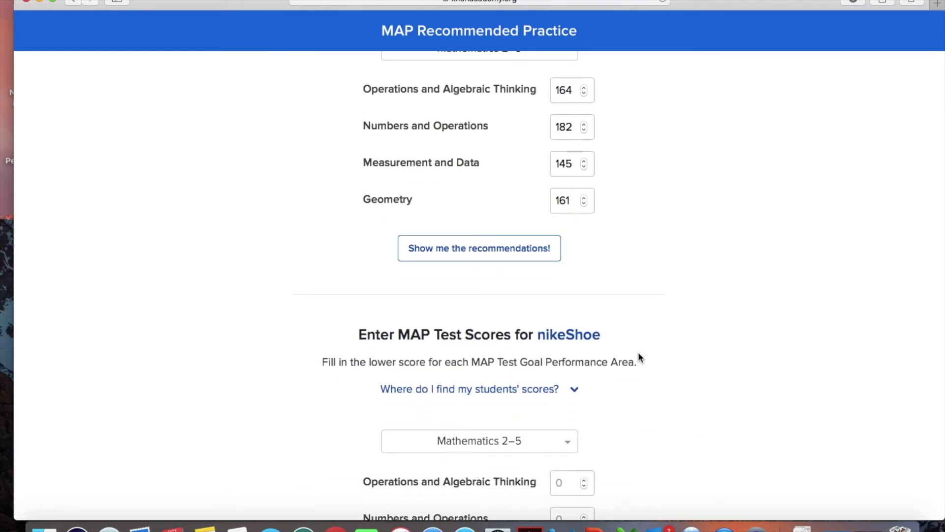
scroll(610, 340, up, 2)
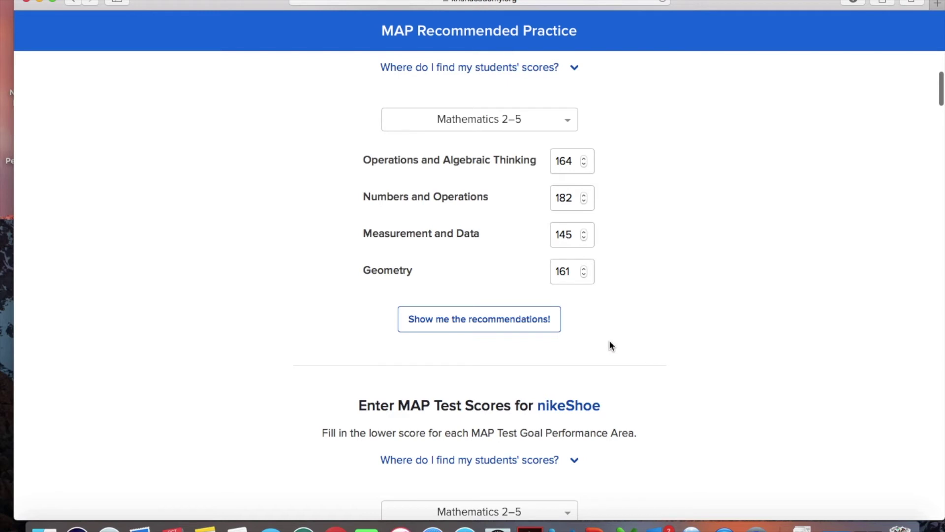
Generate and view the student's MAP recommendations, e.g. Measurement and Data <160, Geometry 161-178
click(498, 319)
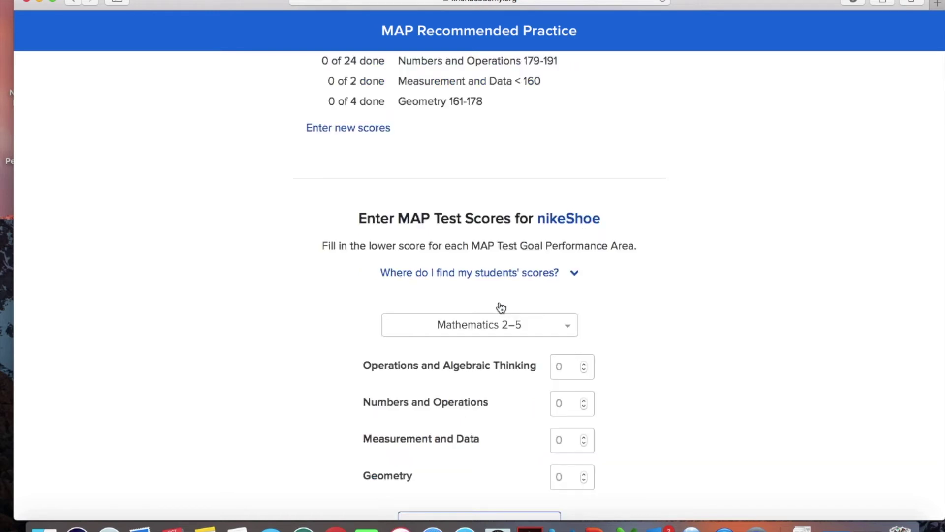
scroll(521, 258, up, 3)
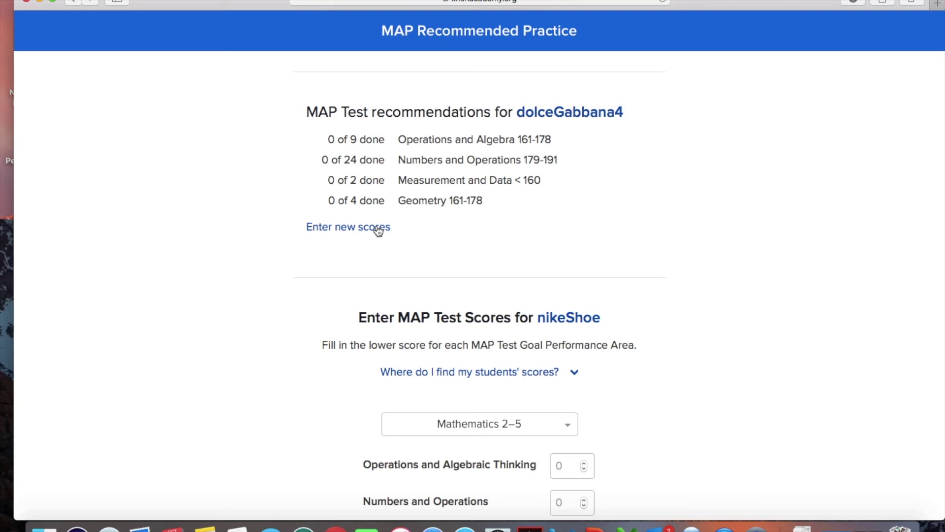
click(377, 227)
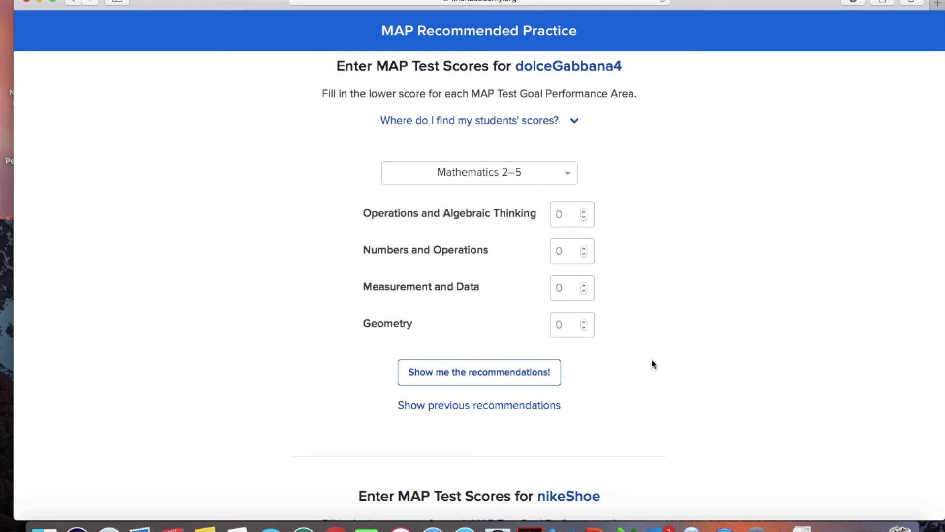
click(525, 412)
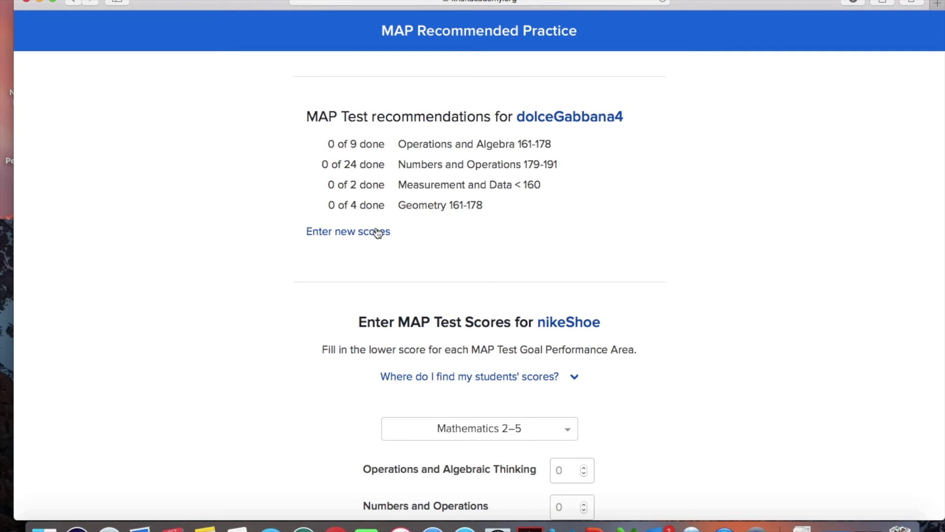
scroll(480, 236, down, 5)
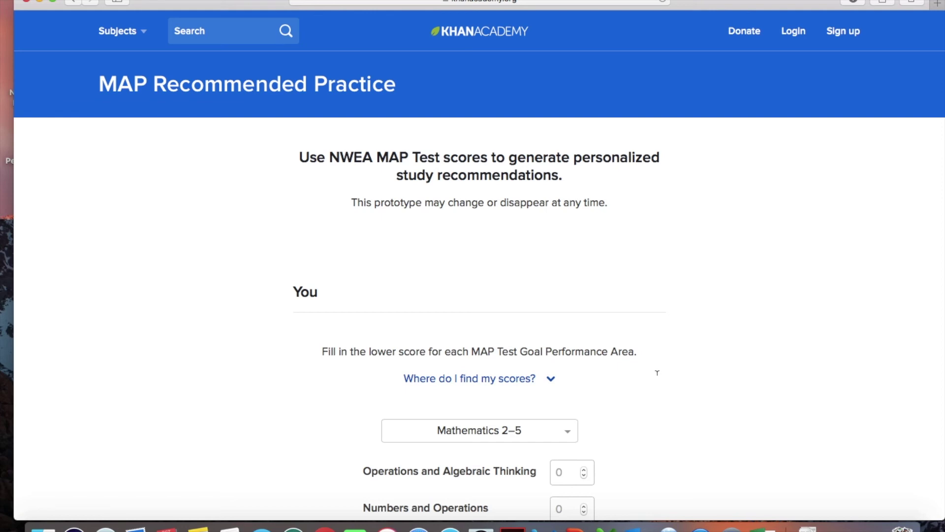
click(554, 2)
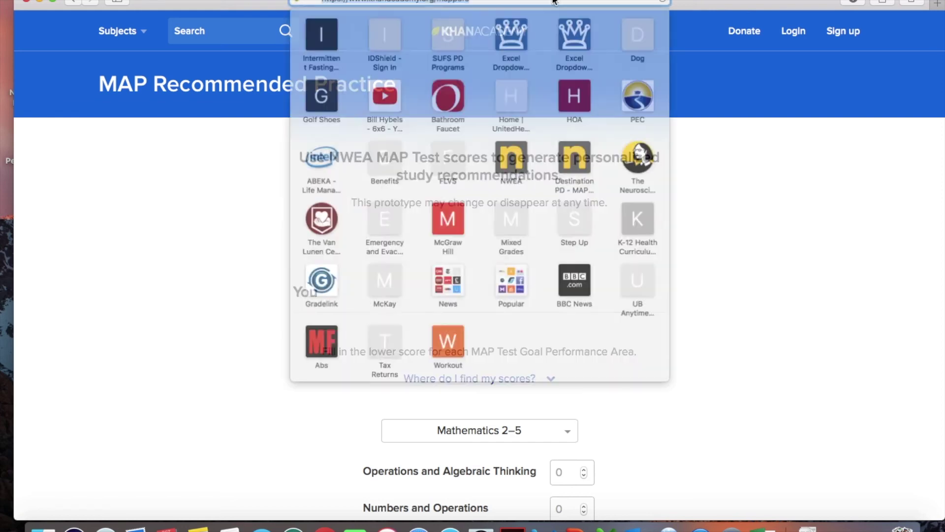
click(704, 146)
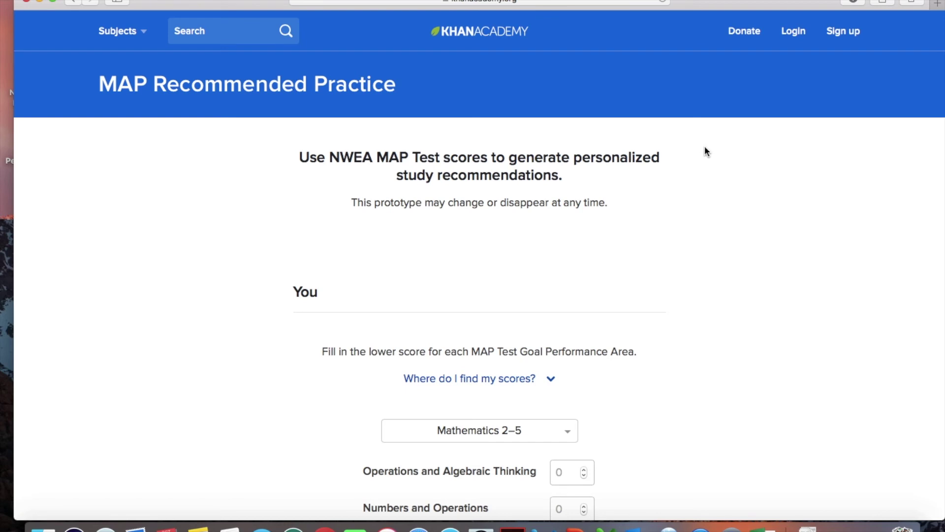
Log in with the student's username and password, declining Safari's offer to save the password
click(794, 35)
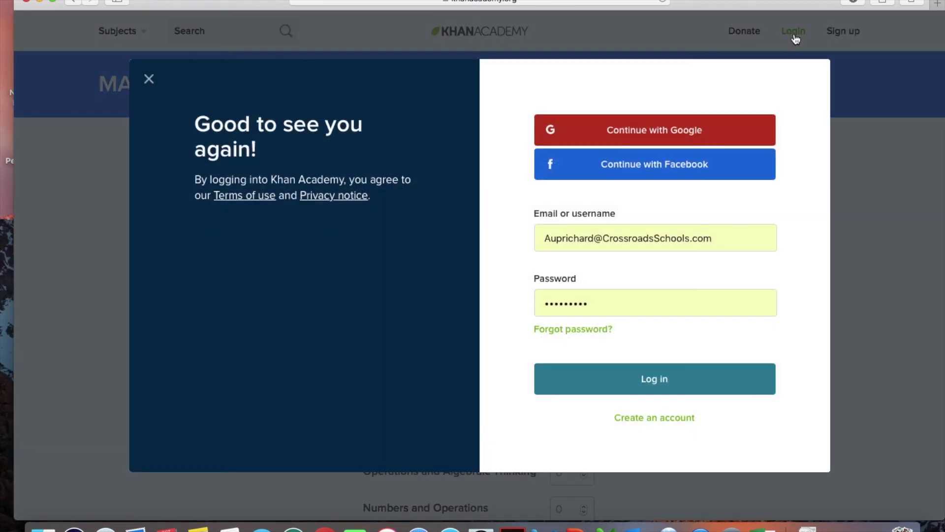
drag(724, 242, 538, 237)
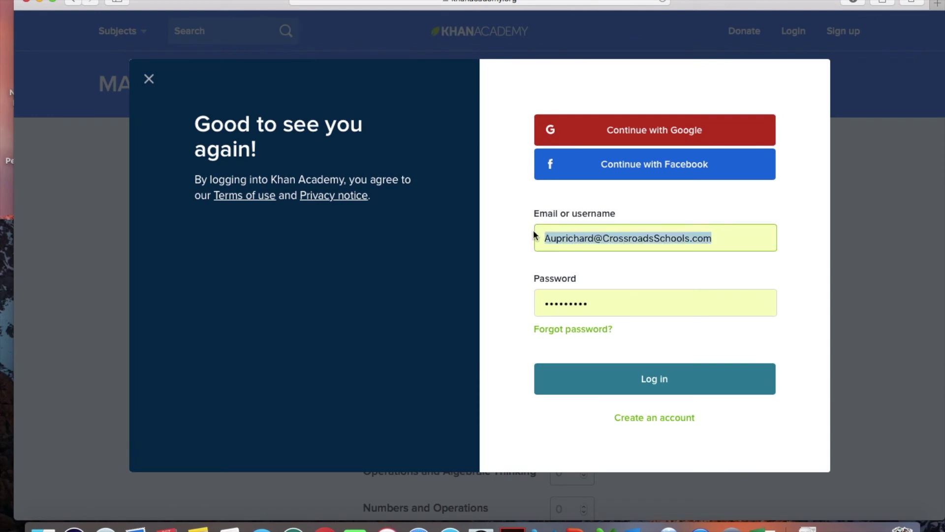
key(BackSpace)
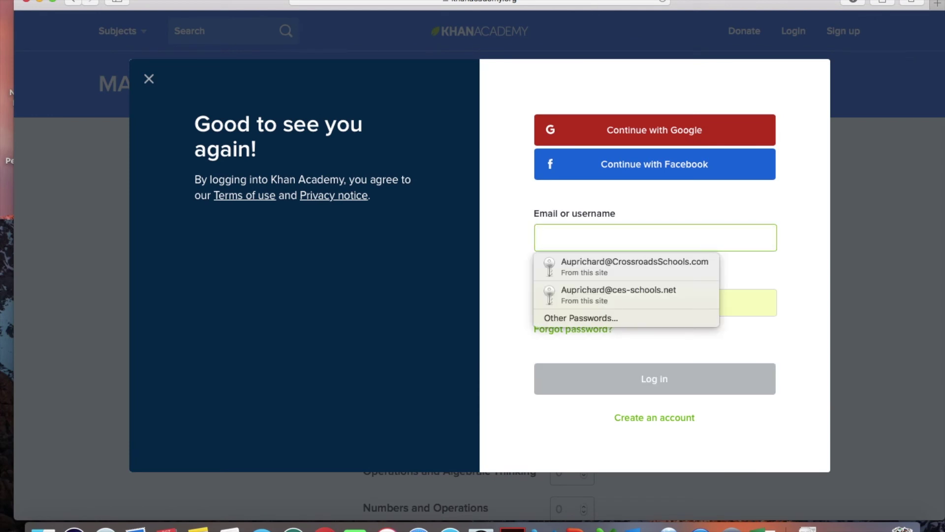
text(dolce)
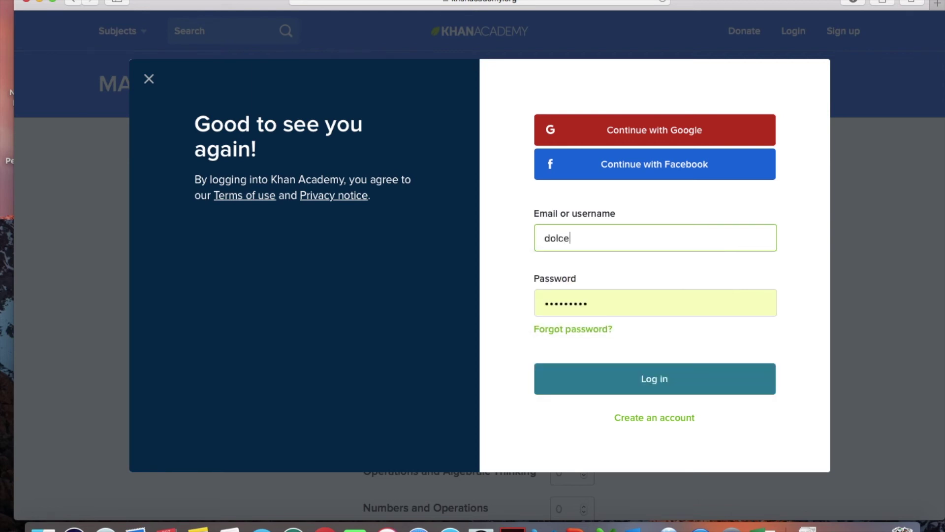
text(gabbana4)
click(597, 304)
drag(607, 304, 528, 304)
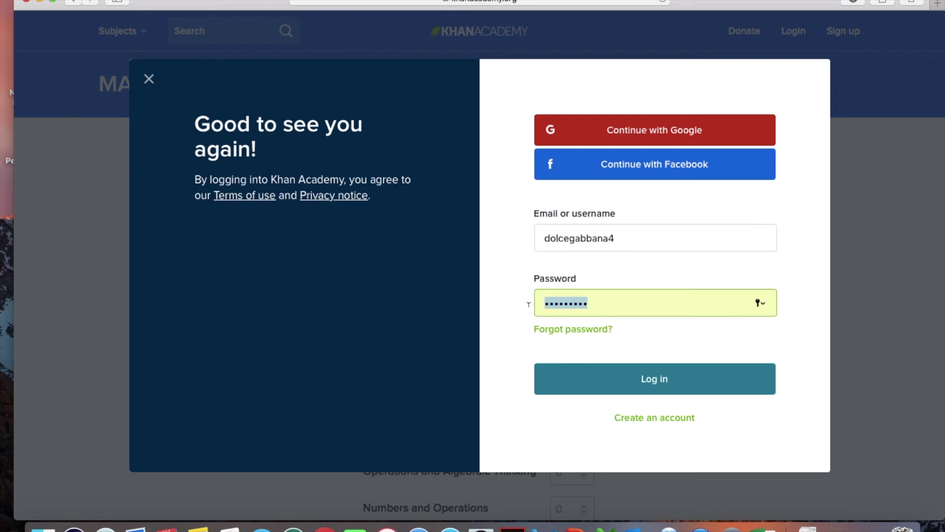
text(•••••••••)
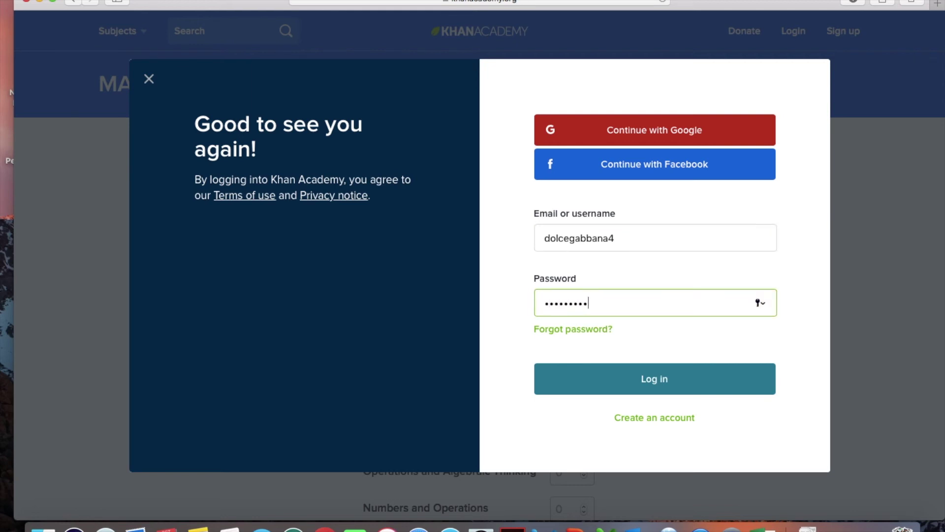
click(654, 389)
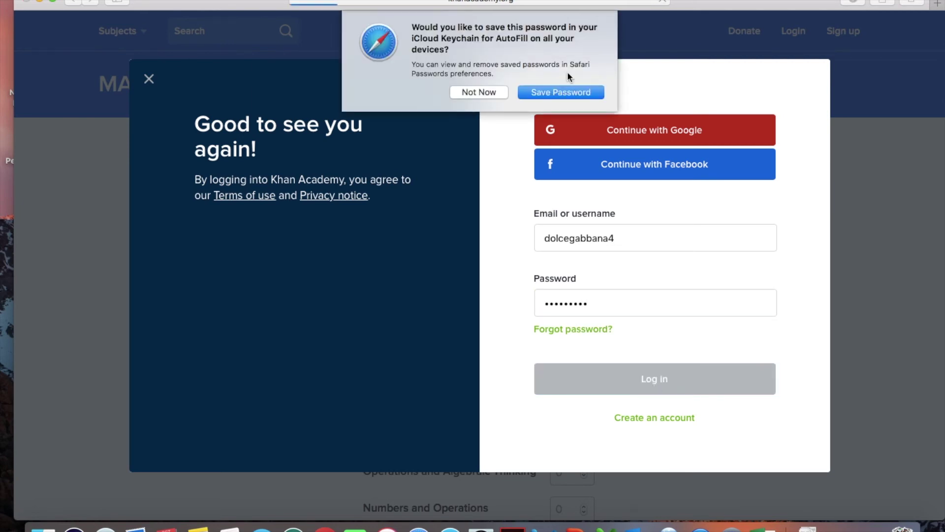
click(490, 93)
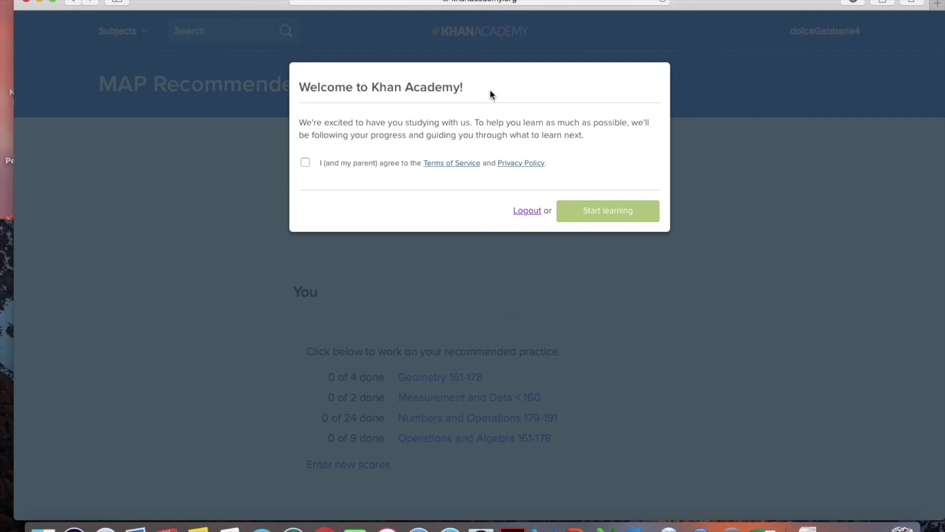
Accept the Terms of Service, choose Start learning, and scroll through the four MAP practice sets
click(303, 162)
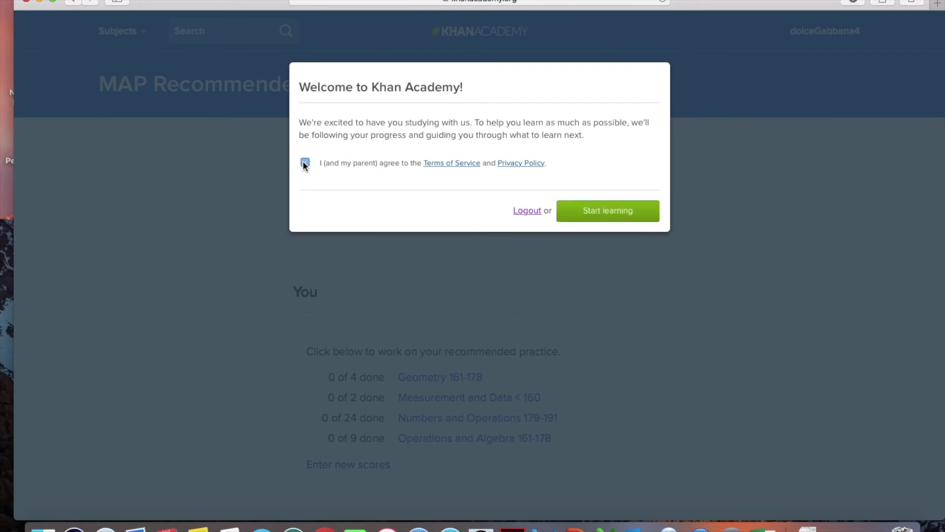
click(611, 218)
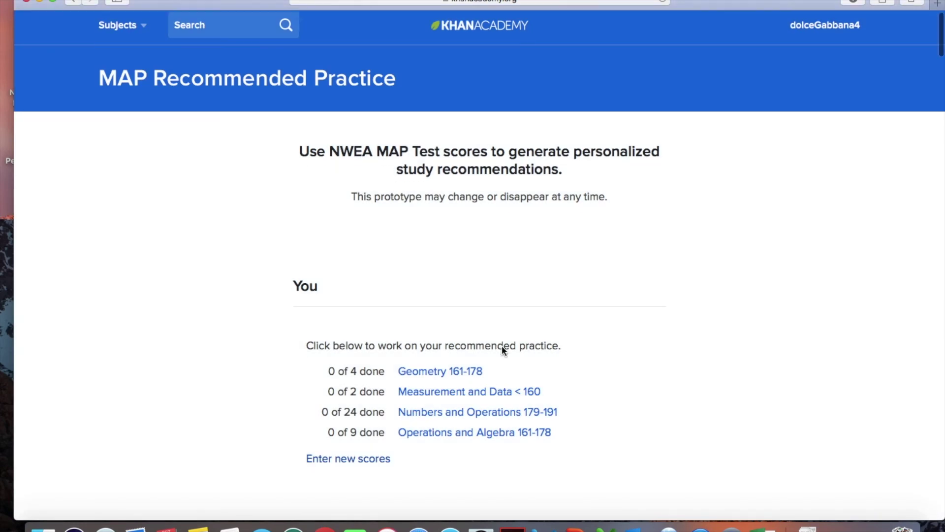
scroll(501, 344, down, 3)
scroll(618, 339, down, 3)
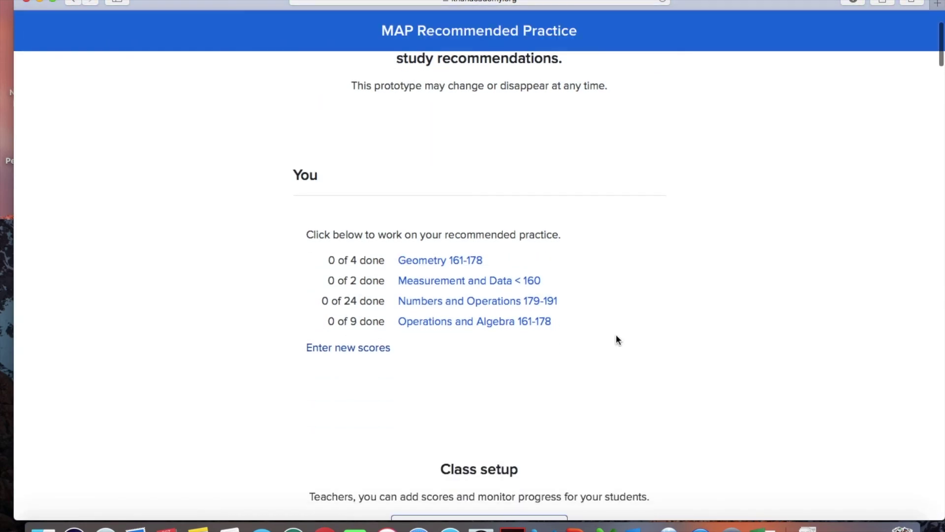
scroll(618, 340, up, 4)
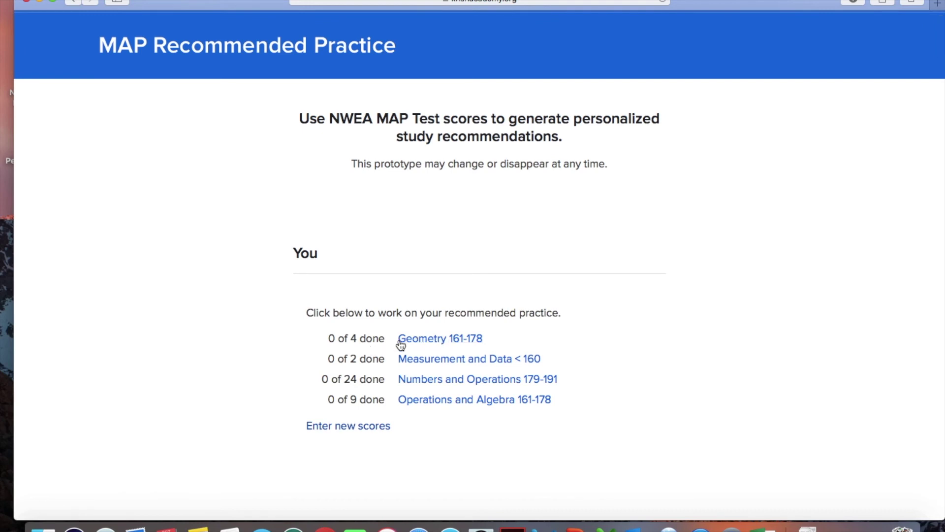
In Geometry 161-178, answer Order by length by placing the tallest cone first, then check
click(428, 340)
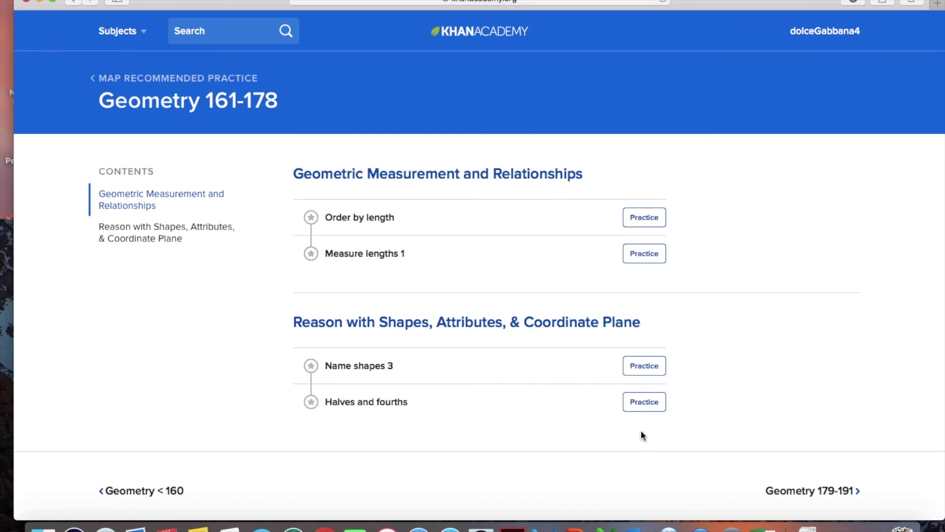
click(645, 218)
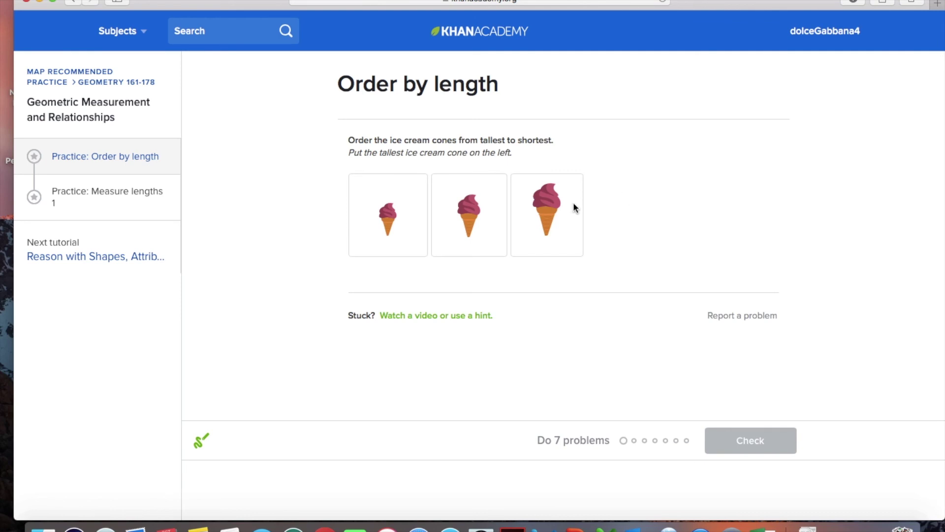
drag(568, 212, 376, 215)
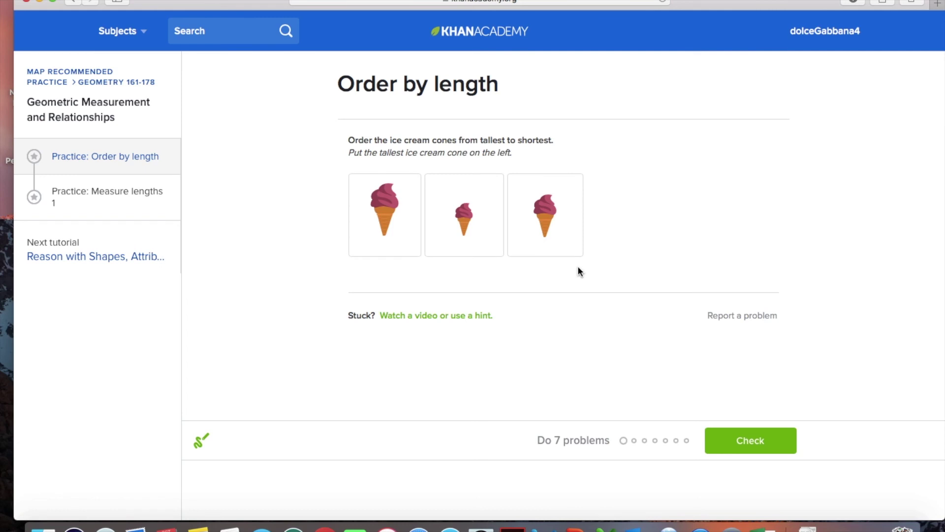
click(764, 454)
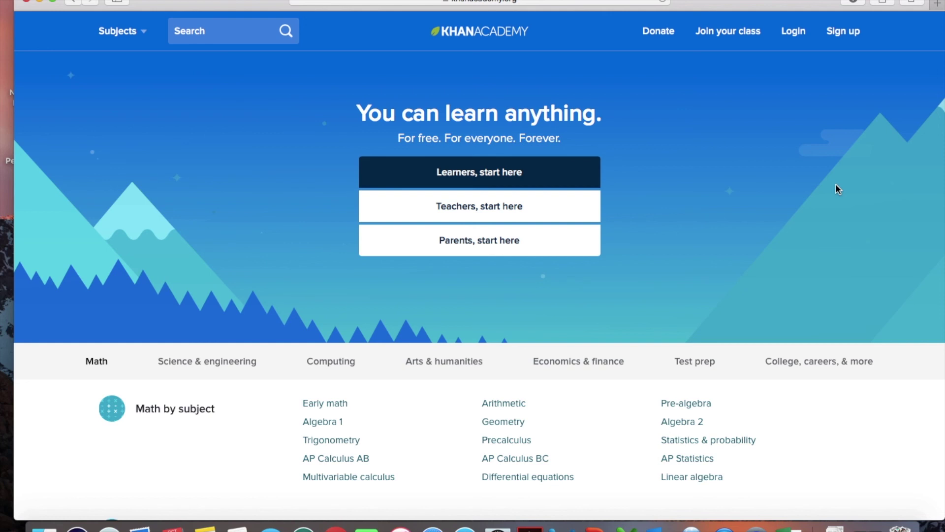
Close the Favorites list and log in with the teacher's saved credentials
click(558, 1)
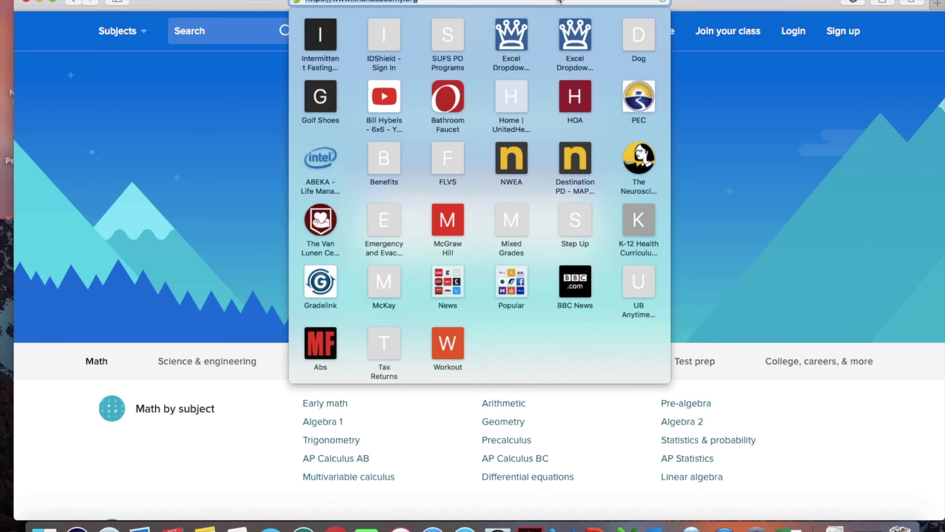
click(701, 79)
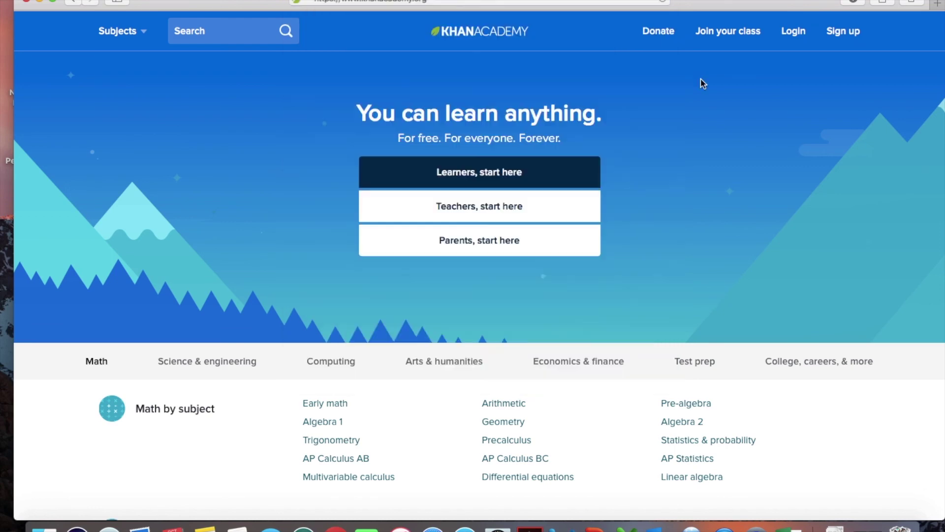
click(802, 30)
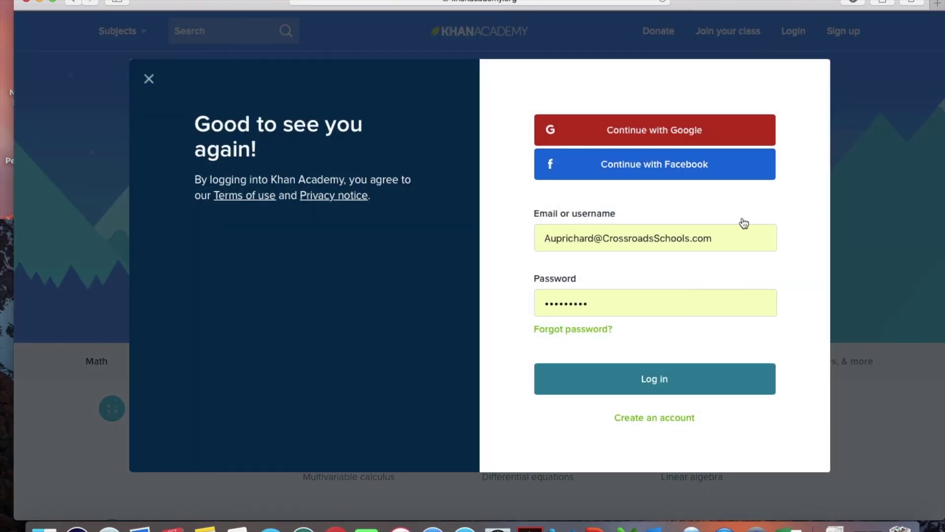
click(684, 383)
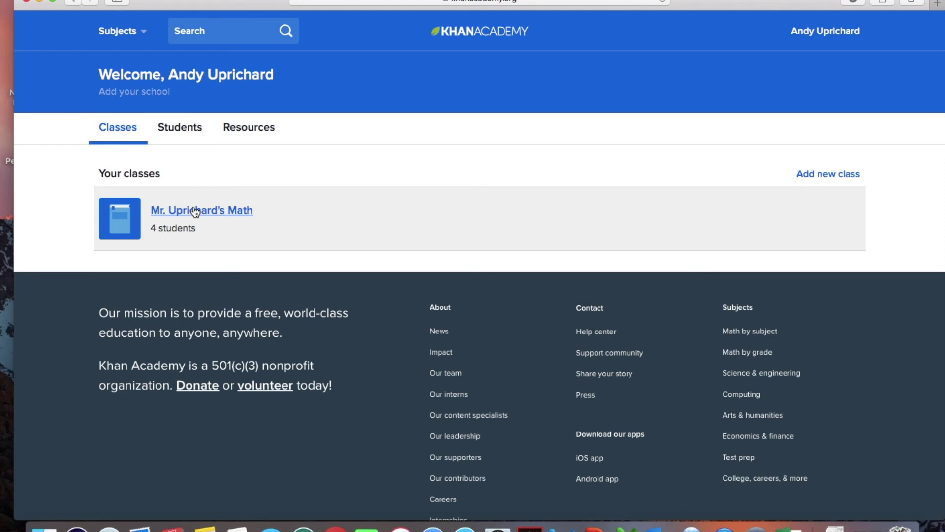
Open the math class and switch to its Roster tab listing four students
click(195, 211)
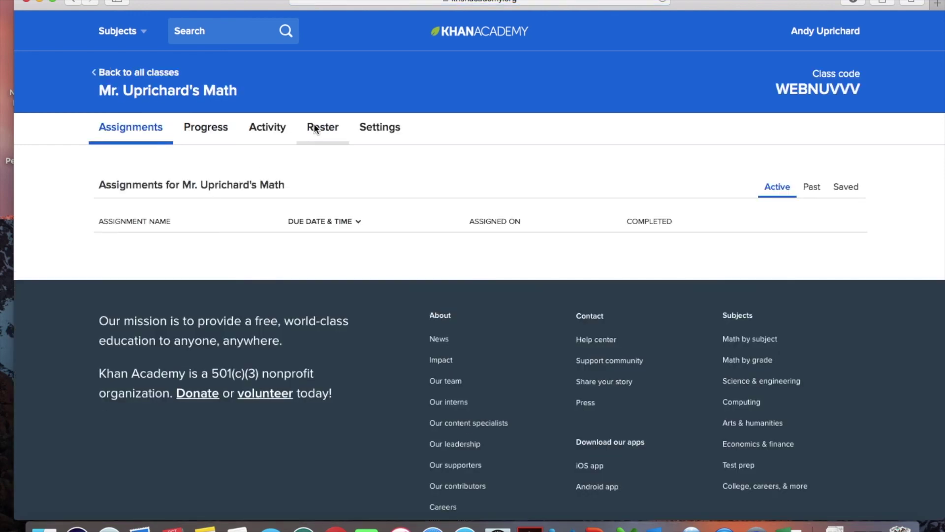
click(321, 129)
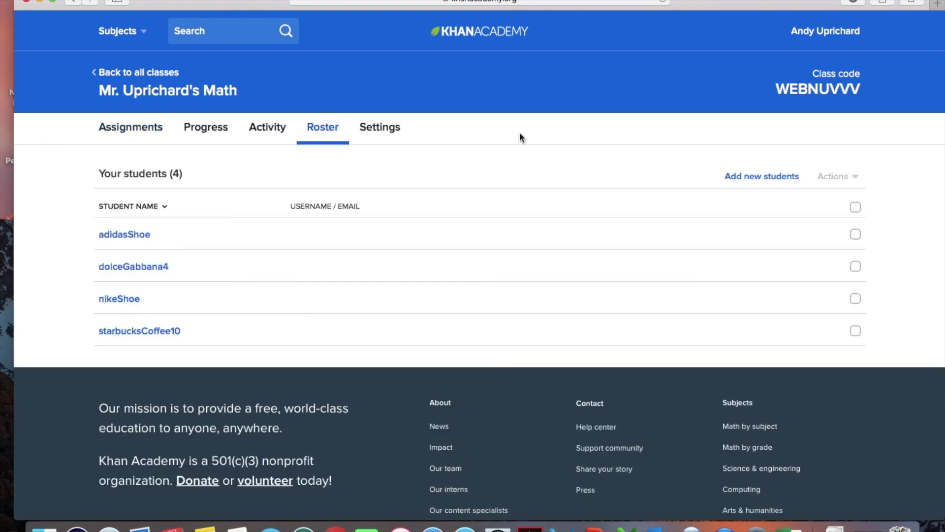
click(769, 178)
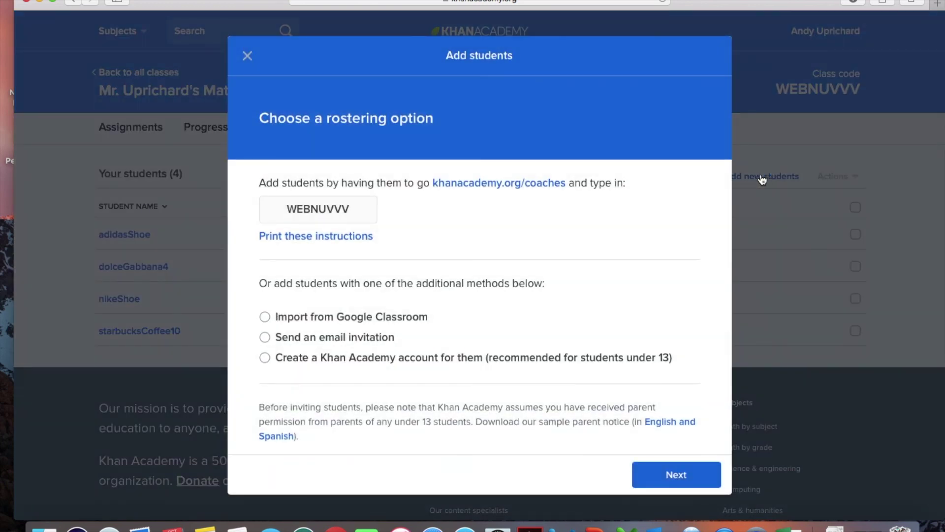
click(265, 357)
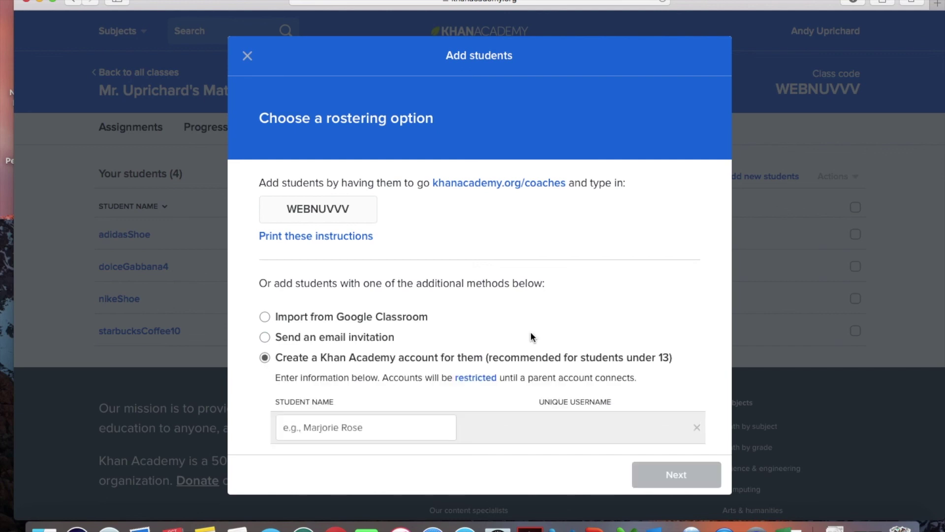
scroll(530, 332, down, 3)
click(385, 297)
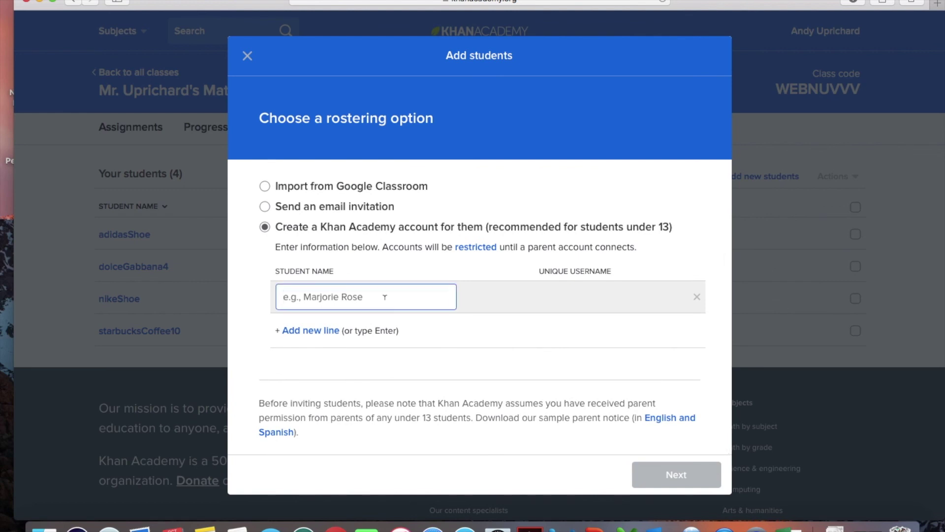
click(316, 331)
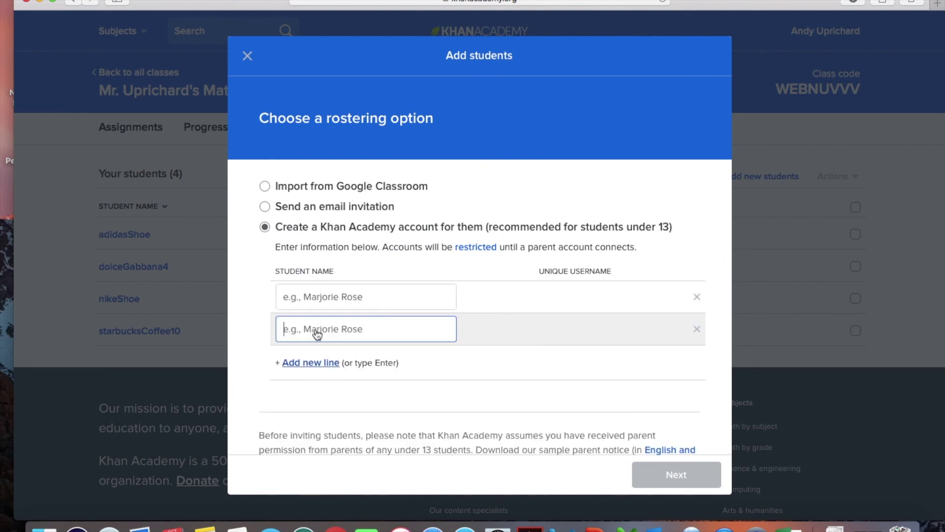
click(317, 363)
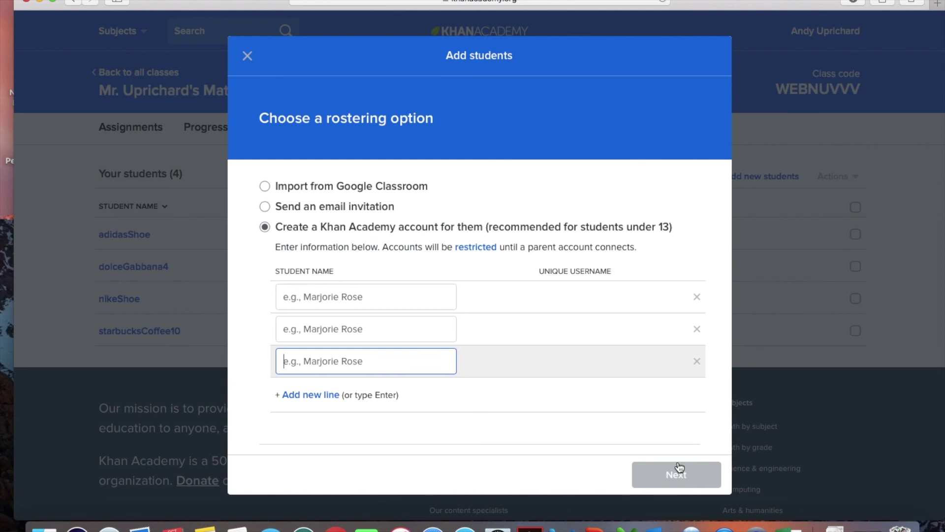
click(247, 55)
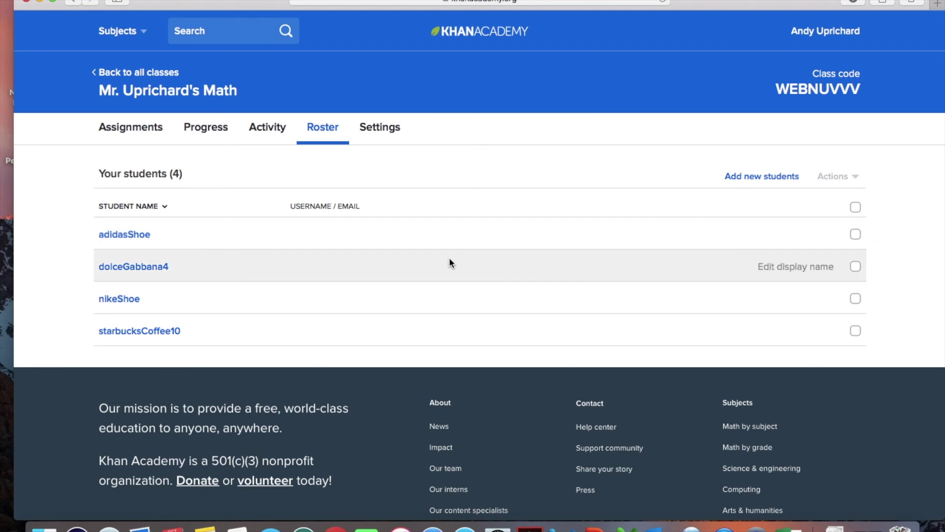
Select the previewed student and remove them from the class via Actions, confirming the removal
click(855, 267)
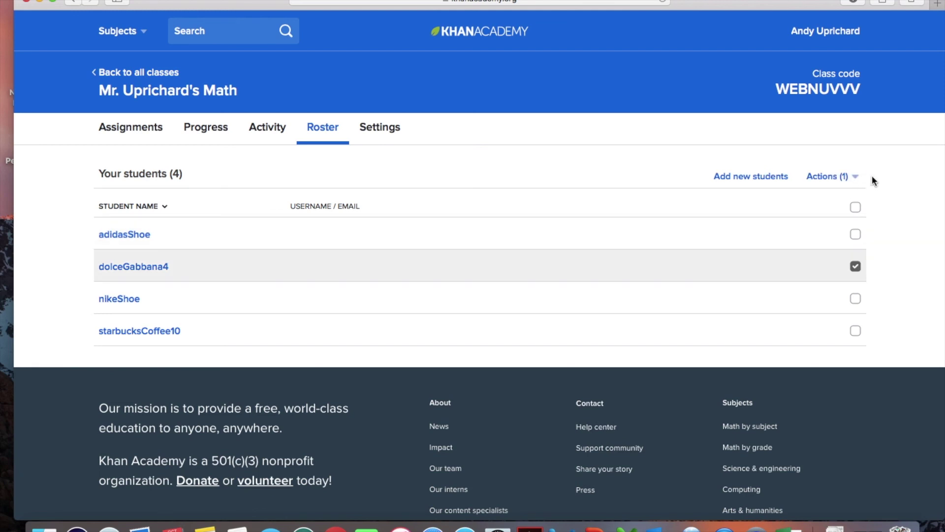
click(856, 177)
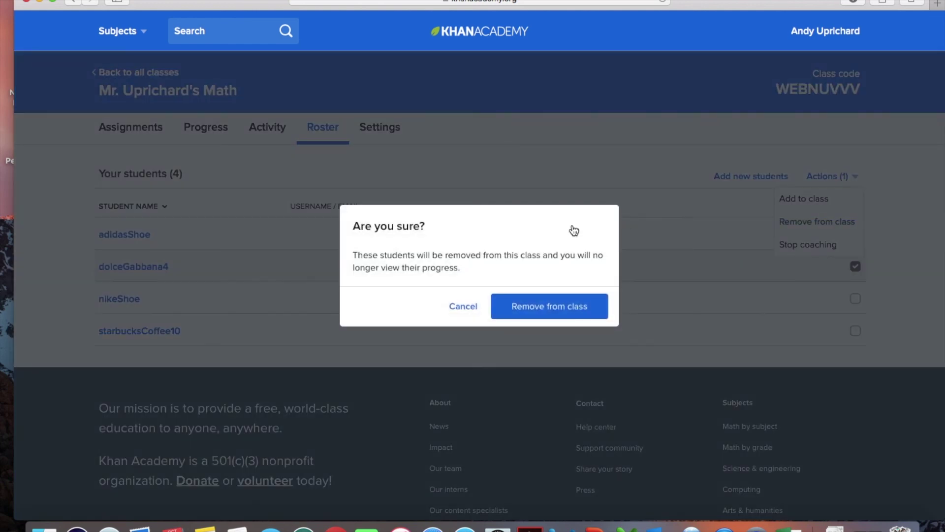
click(556, 316)
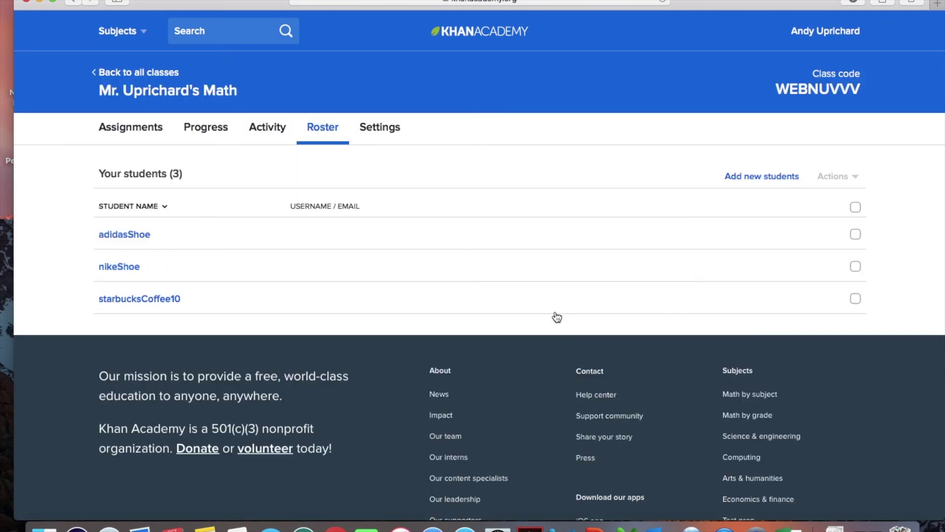